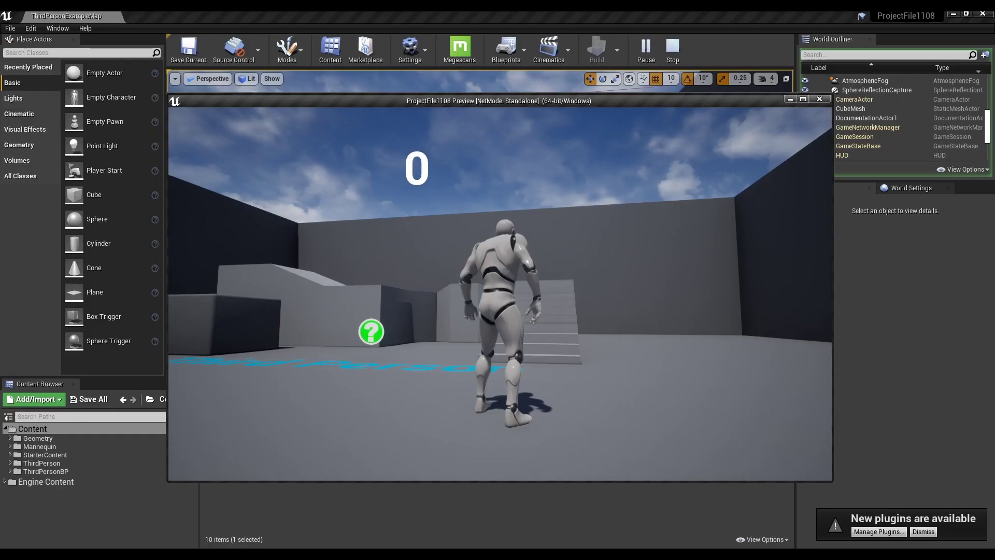
Run the character around the level in the play preview to check the on-screen counter, and end the preview.
key(w)
key(d)
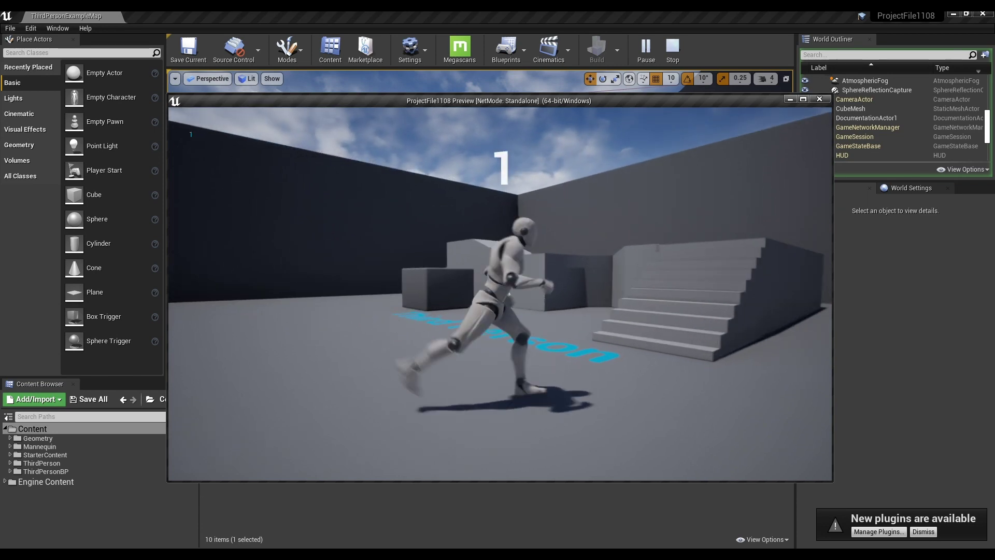
key(w)
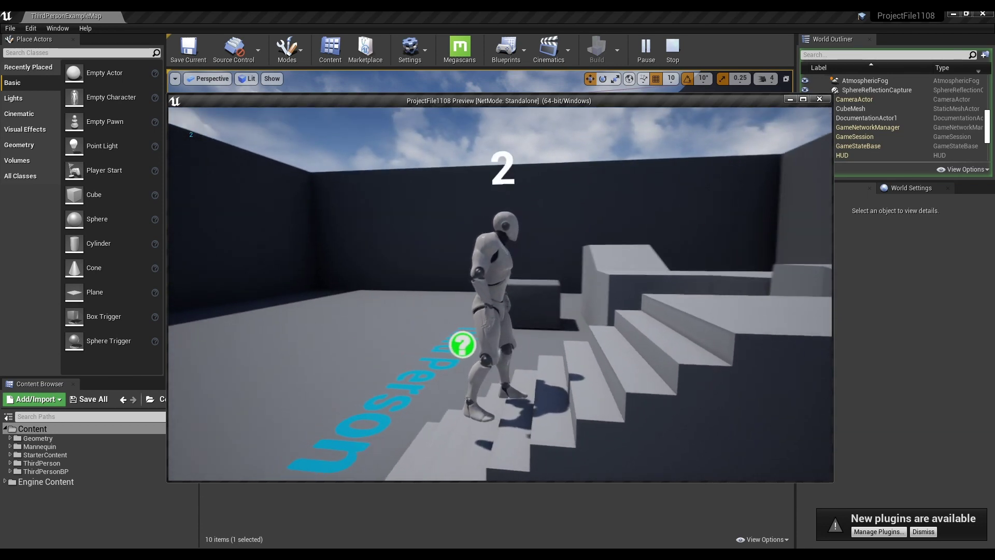
key(d)
key(s)
key(w)
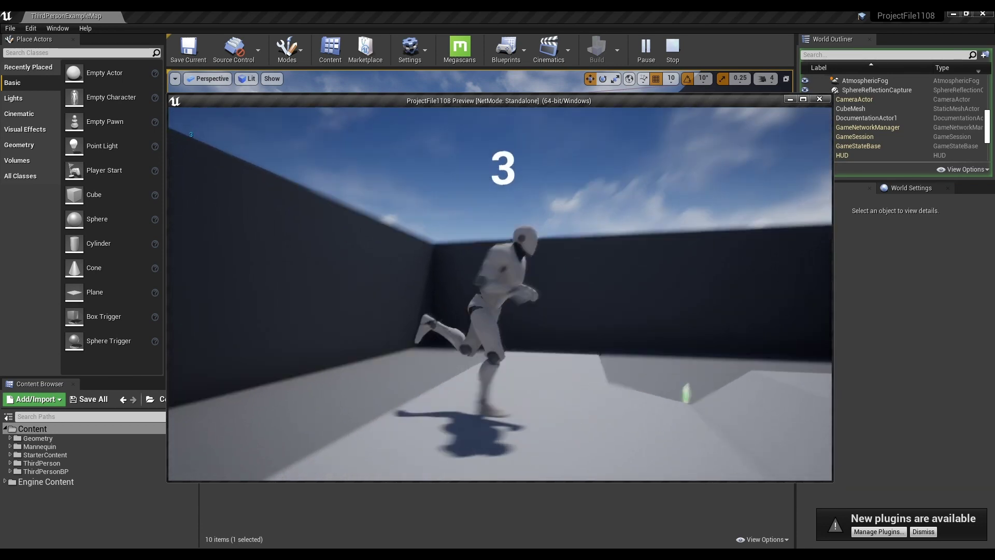
key(w)
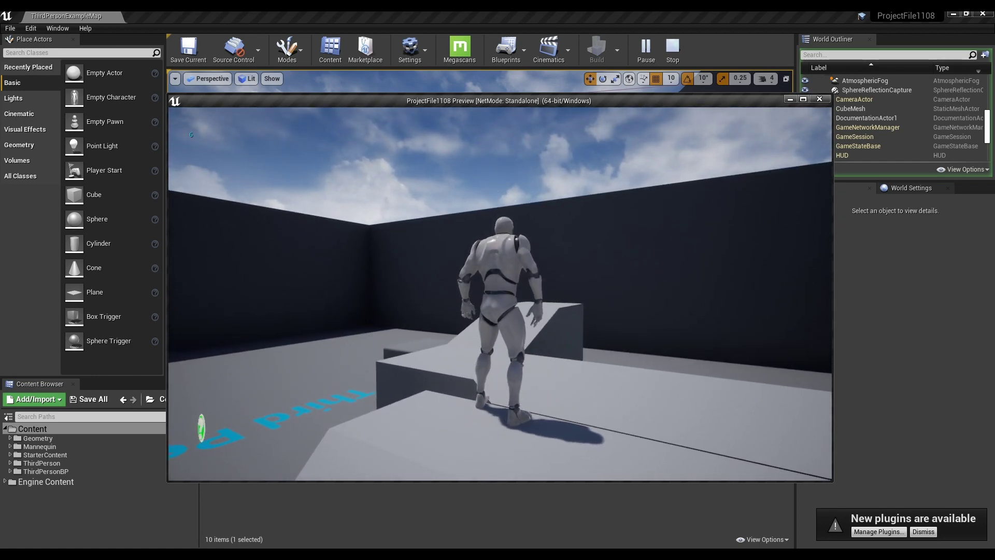
key(Escape)
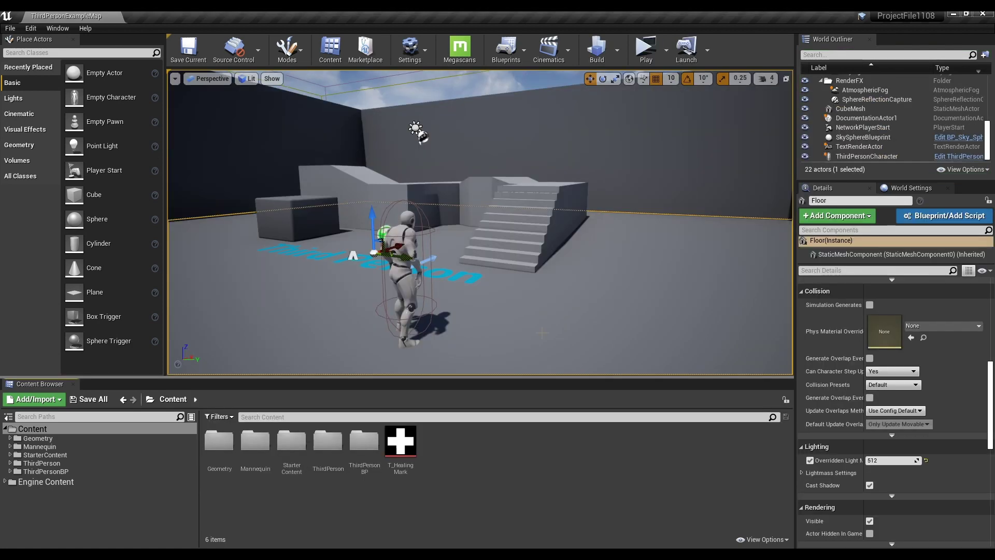
Open the ThirdPersonCharacter blueprint and add a keyboard event for the 0 key in an empty area of the Event Graph.
click(958, 156)
scroll(428, 341, up, 2)
right_drag(428, 341, 474, 227)
right_click(347, 236)
text(ke)
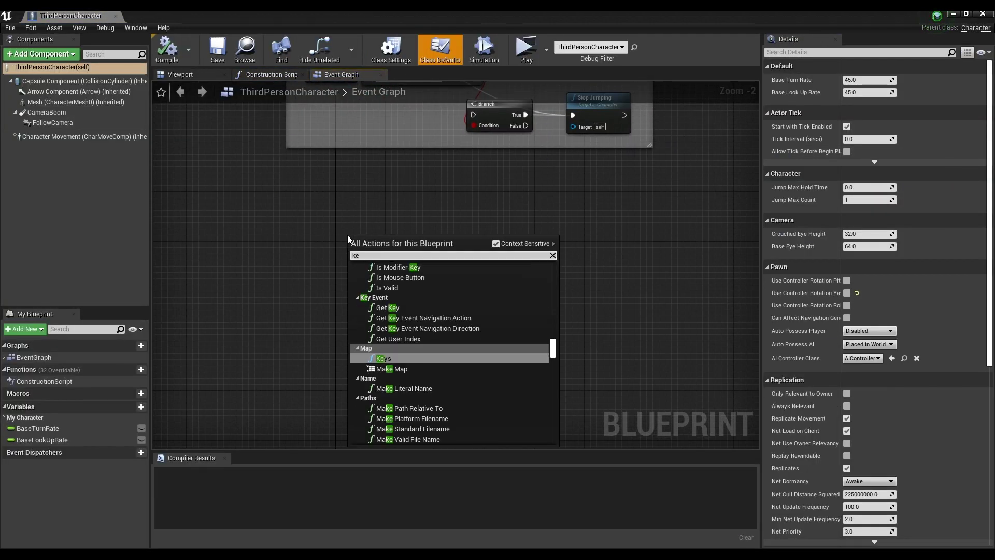
text(yboard)
click(435, 305)
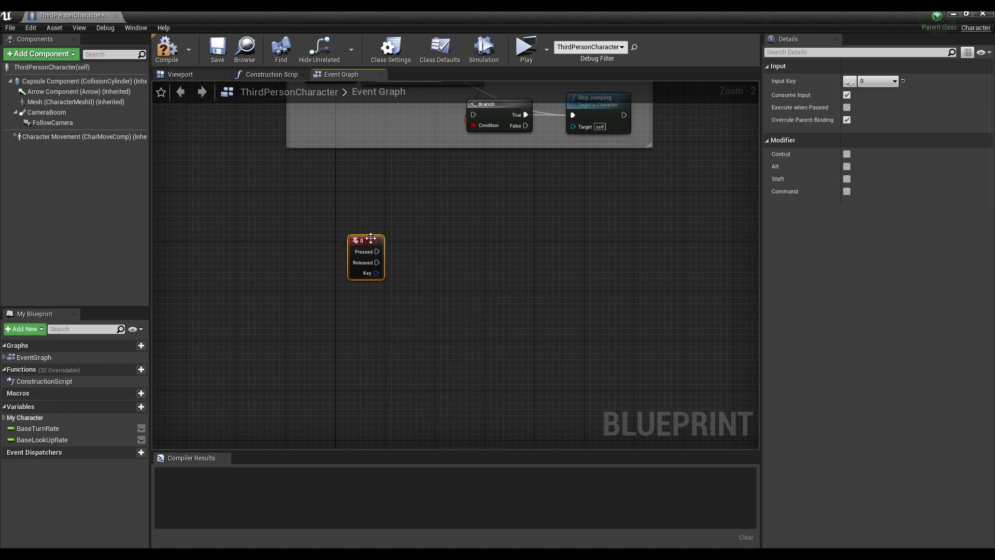
Duplicate the key event node, place the copy below it, and set the upper node's input key to Q.
right_drag(368, 242, 424, 195)
key(ctrl+w)
drag(424, 291, 420, 324)
click(422, 204)
click(877, 81)
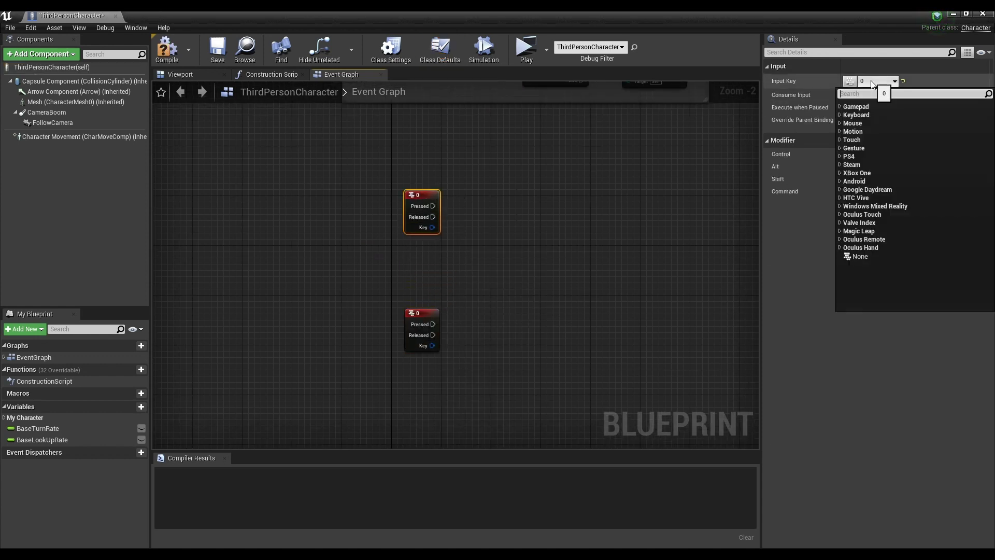
text(q)
click(879, 114)
Set the lower key event's input key to E.
click(422, 324)
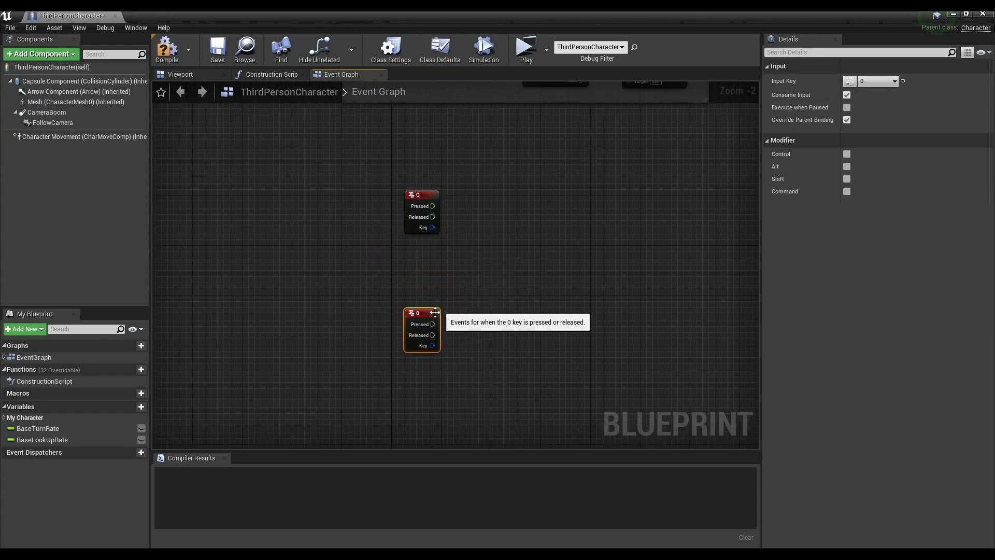
click(878, 81)
text(e)
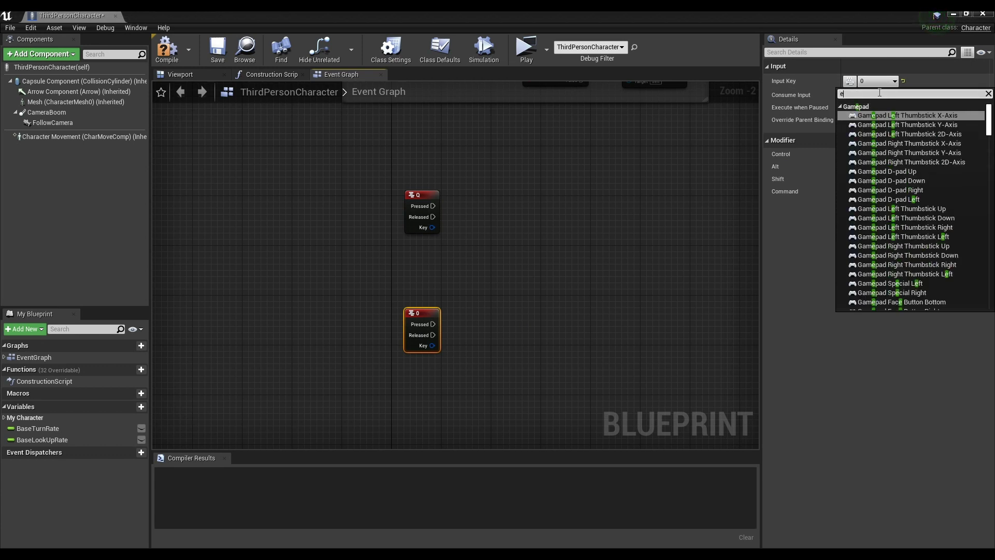
scroll(912, 171, down, 5)
click(868, 248)
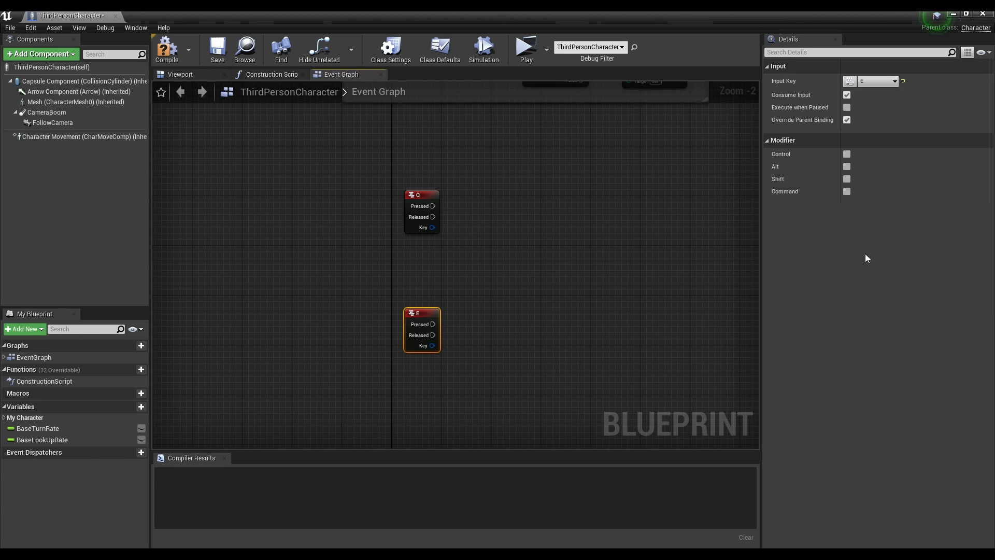
Create two new variables, naming the first one Count and setting its type to Integer.
right_drag(423, 218, 374, 214)
click(138, 407)
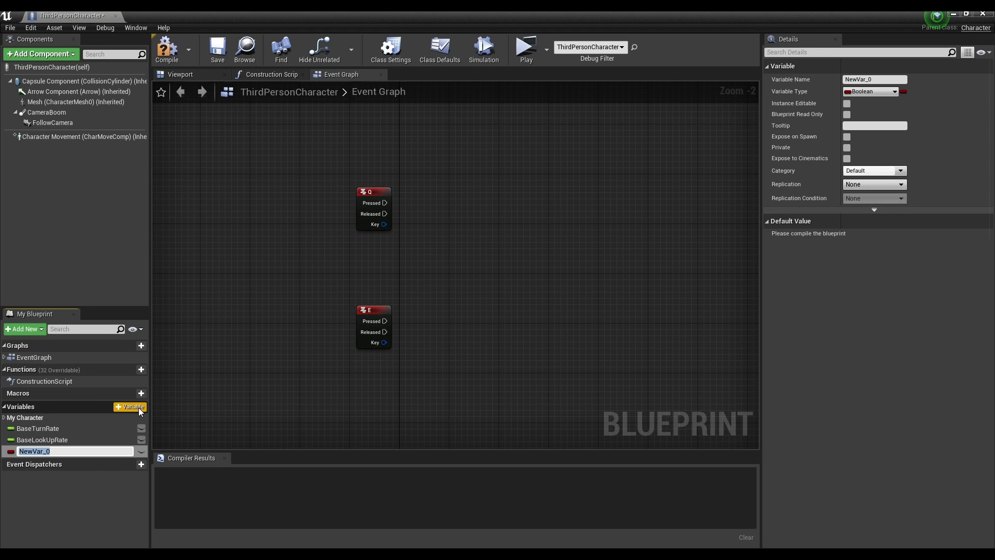
click(136, 410)
click(62, 451)
drag(880, 80, 809, 71)
text(Co)
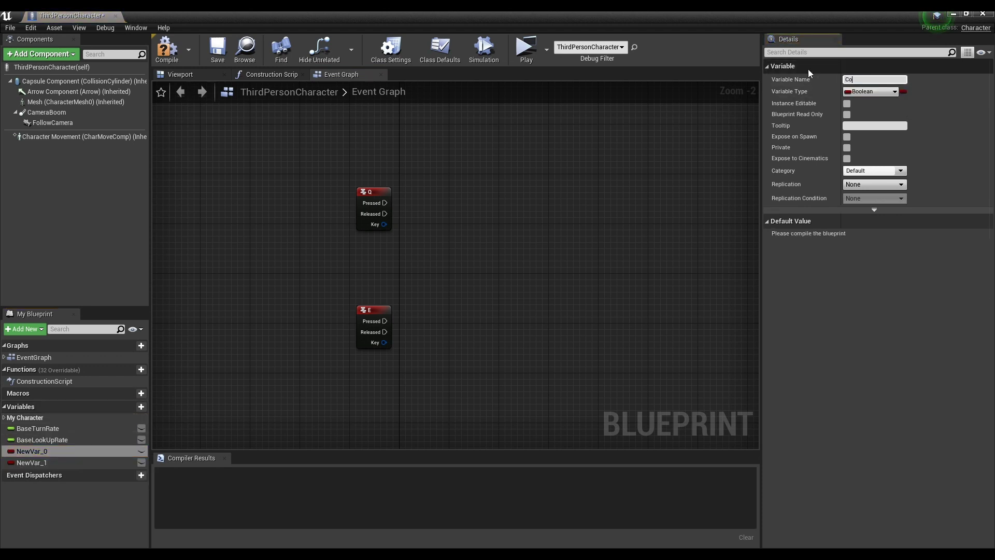
text(unt)
key(Return)
click(884, 92)
click(794, 135)
Rename the second new variable Counting, keeping it a Boolean.
click(83, 462)
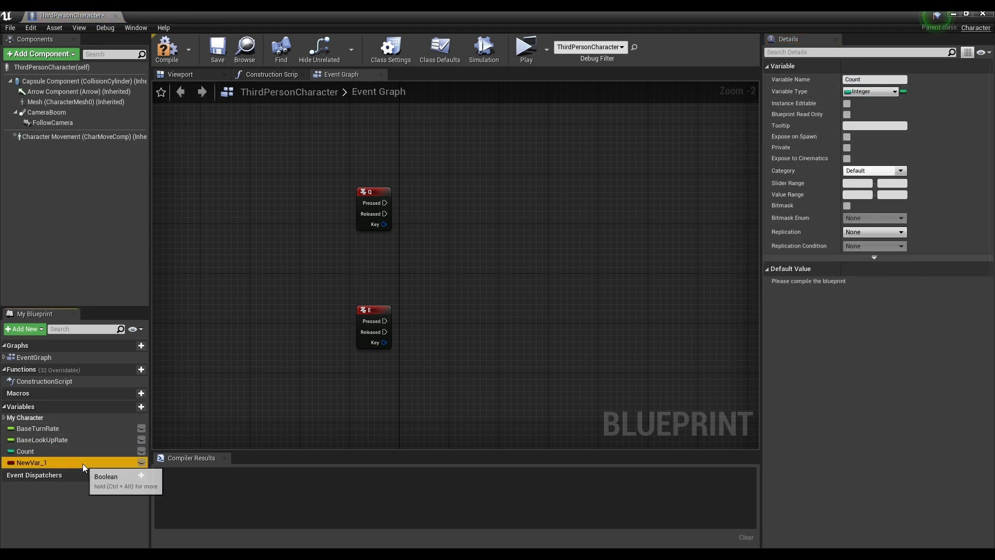
click(875, 80)
text(Counting)
key(Return)
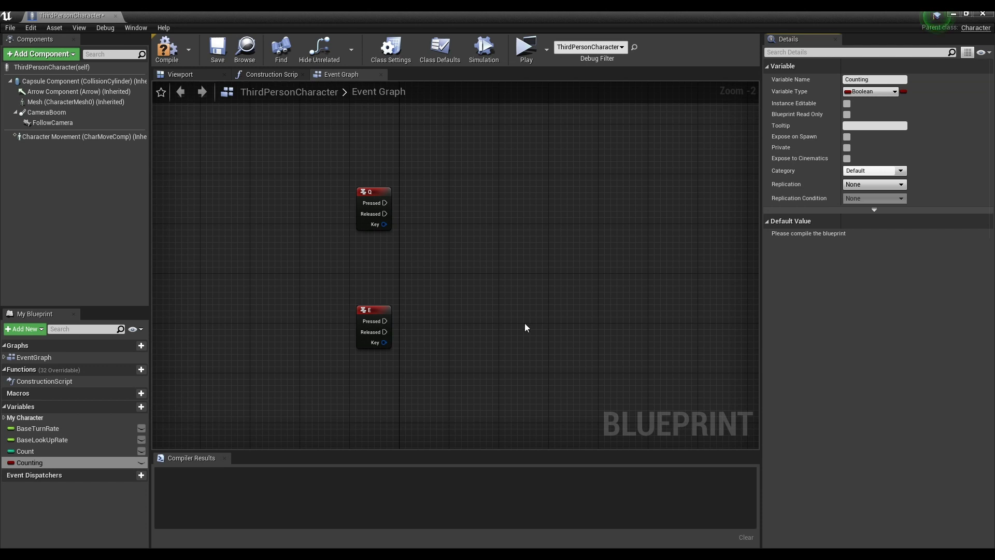
Place a Count getter between the Q and E events and a Count setter across from each event.
right_drag(480, 283, 480, 256)
click(25, 451)
drag(25, 451, 417, 218)
click(420, 224)
click(25, 451)
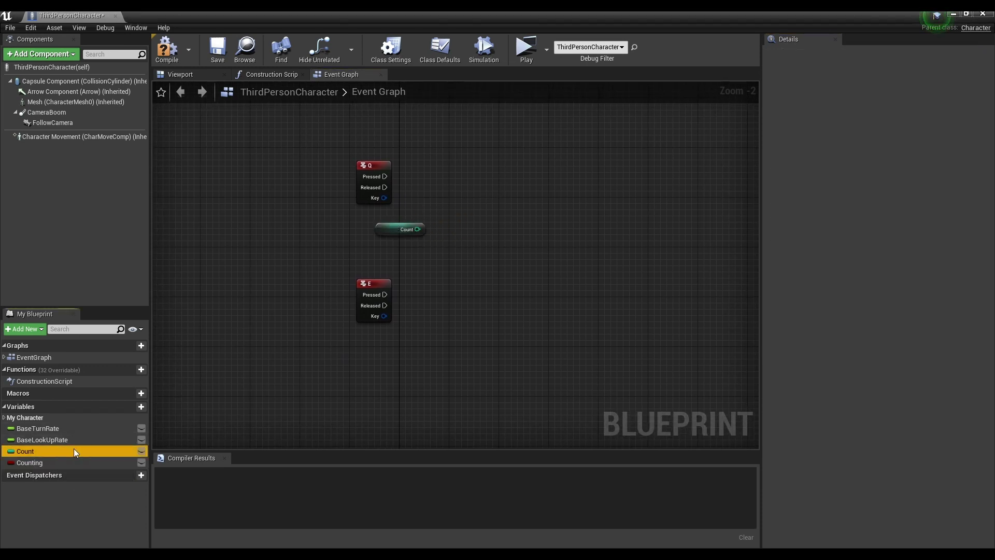
alt+drag(25, 451, 516, 165)
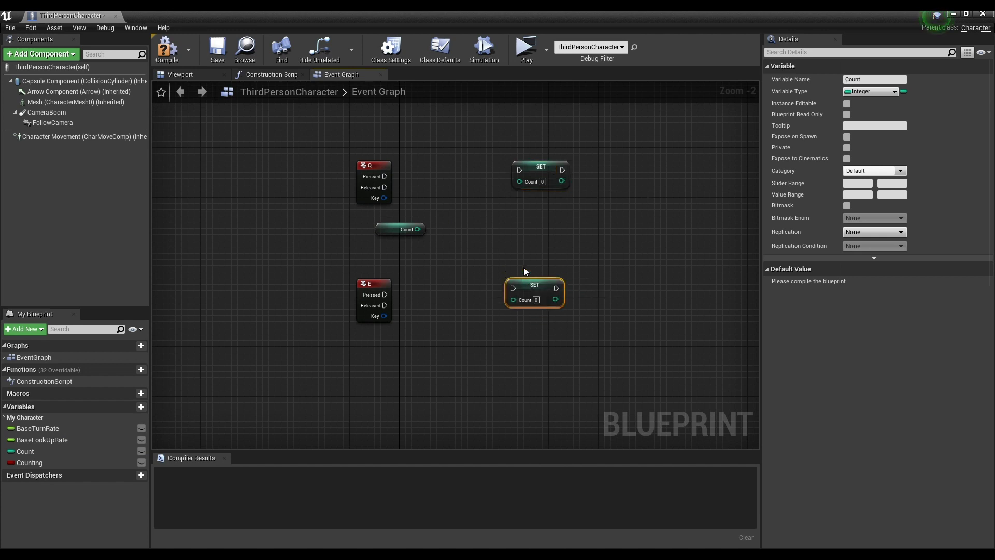
click(443, 245)
Wire Q's Pressed output to set Count to Count plus 1, and E's Pressed output to set Count to 1.
right_drag(444, 245, 454, 276)
drag(487, 242, 548, 204)
text(+)
key(Return)
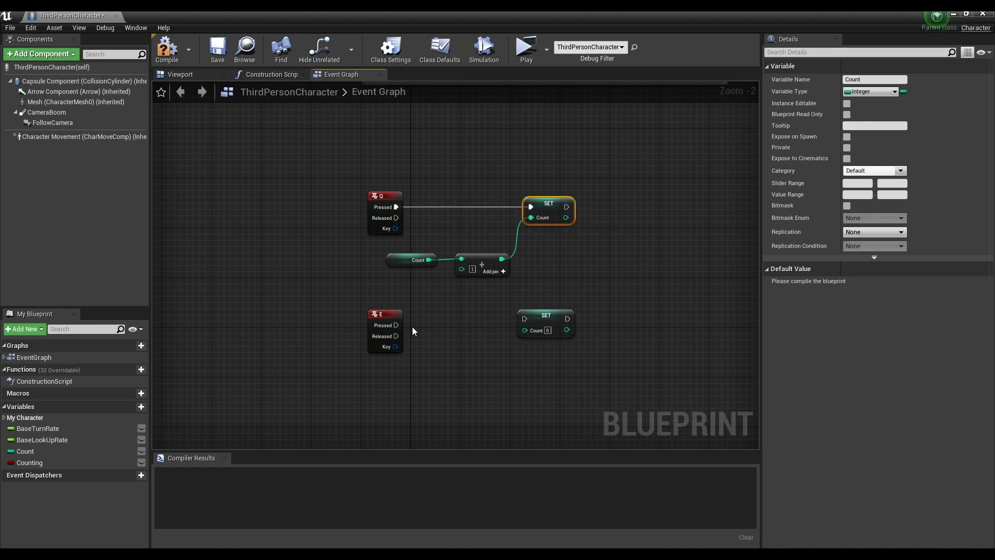
drag(396, 325, 543, 339)
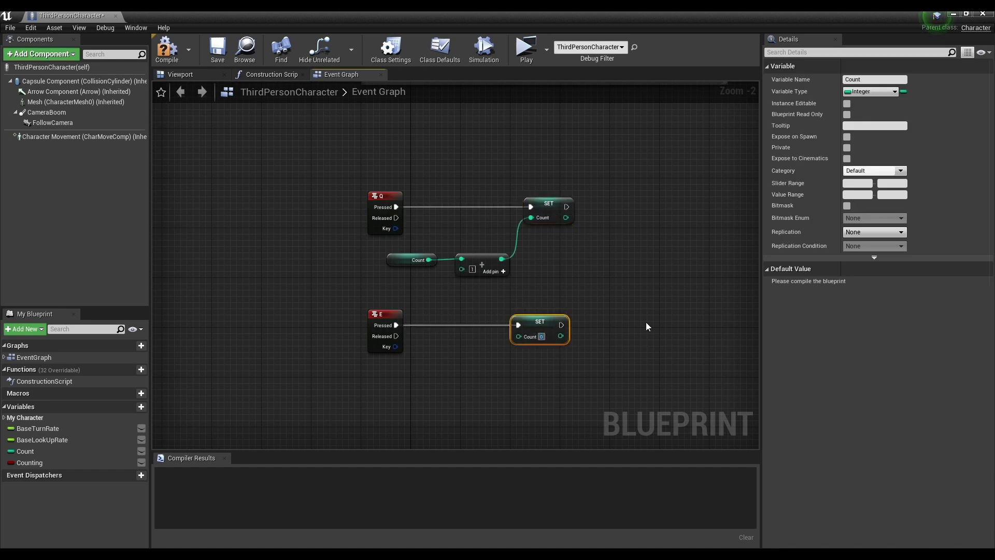
text(1)
Add a Print String node beside the upper Count setter and a duplicate beside the lower one.
right_drag(618, 273, 521, 275)
right_click(569, 206)
text(print)
key(Return)
drag(585, 212, 590, 207)
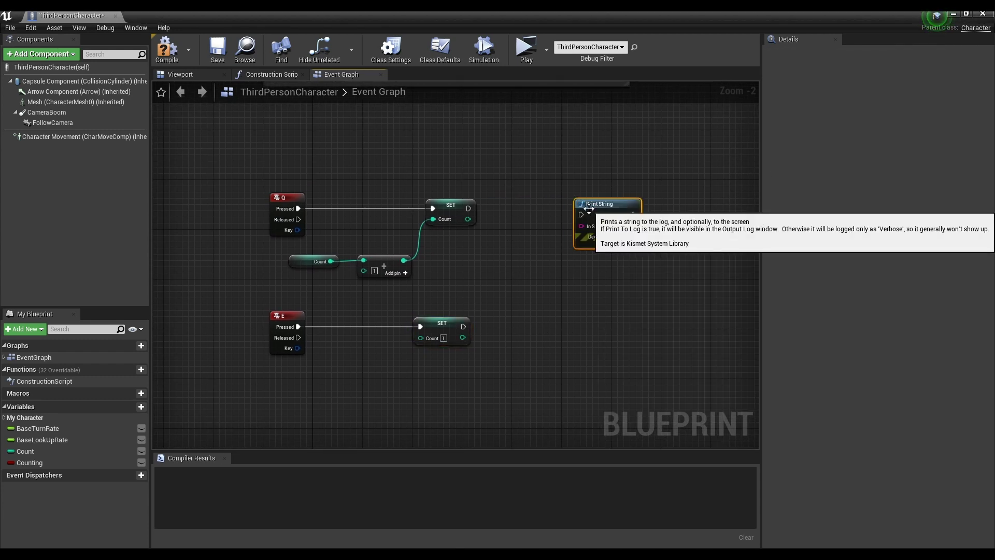
key(ctrl+w)
drag(599, 293, 605, 328)
Connect each Count setter's execution and value outputs to its neighbouring Print String node.
drag(464, 327, 582, 328)
drag(469, 209, 581, 215)
drag(596, 210, 596, 203)
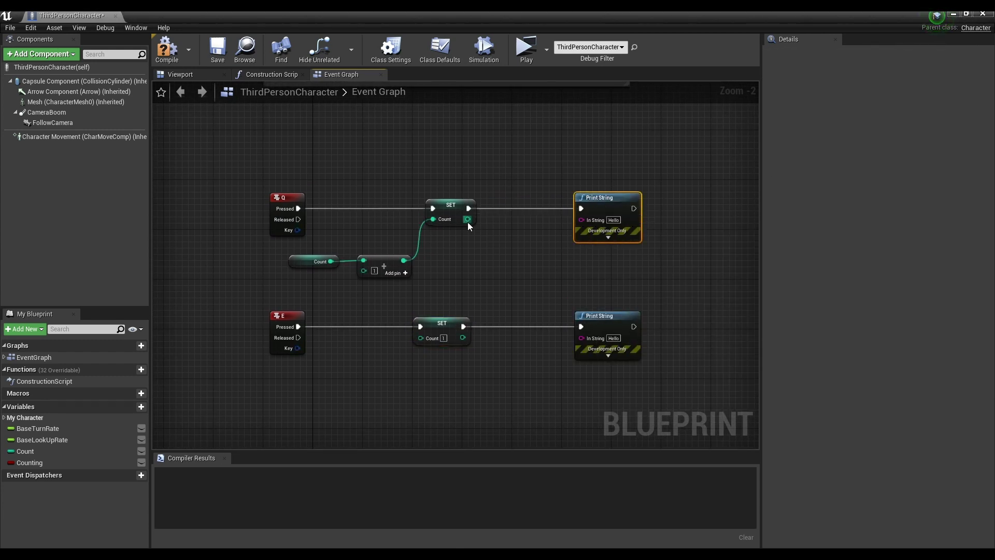
drag(468, 219, 581, 219)
drag(462, 338, 580, 338)
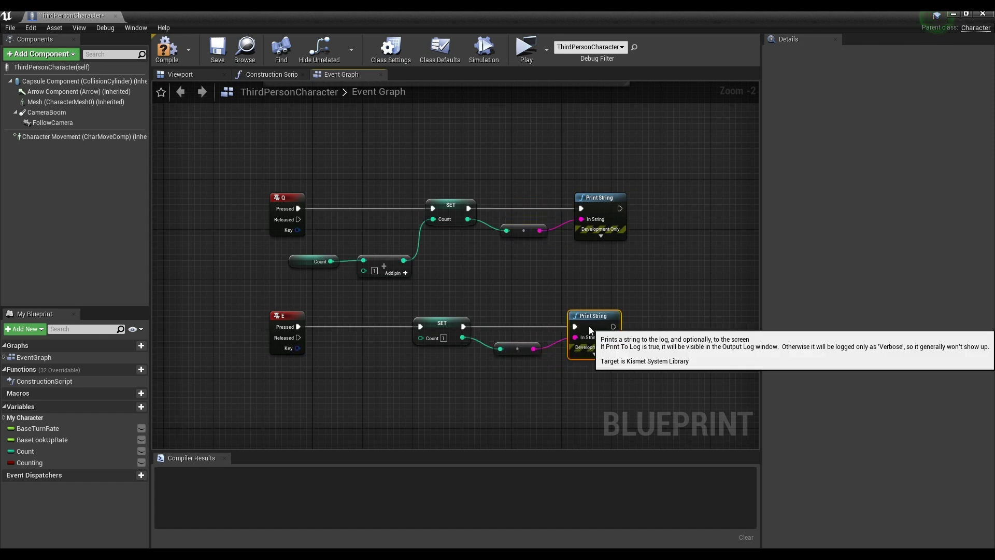
Save the blueprint and test the Q and E counter keys in a play preview.
click(218, 49)
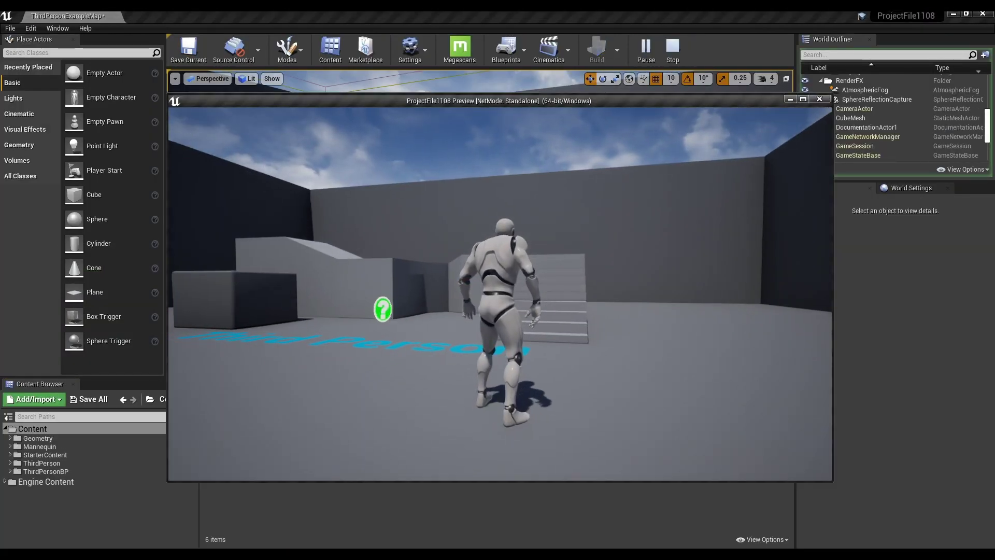
key(w)
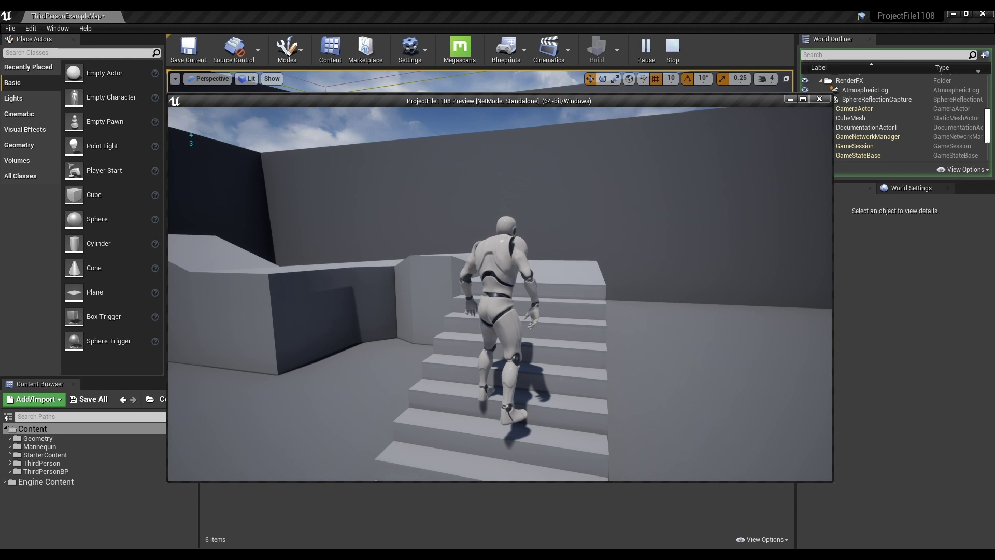
key(Escape)
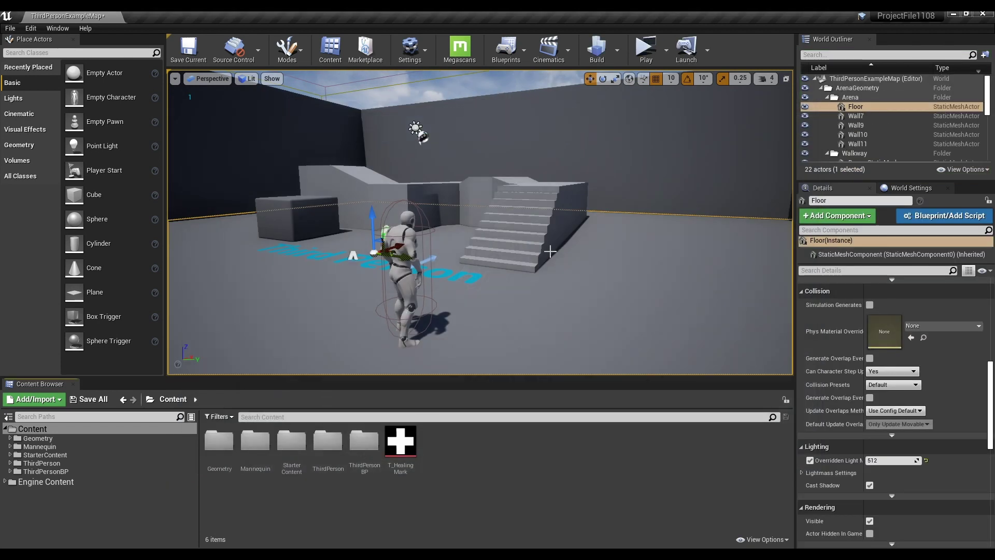
Create a Widget Blueprint named UI_Counting in the Content folder and open it.
right_click(458, 455)
mouse_move(490, 446)
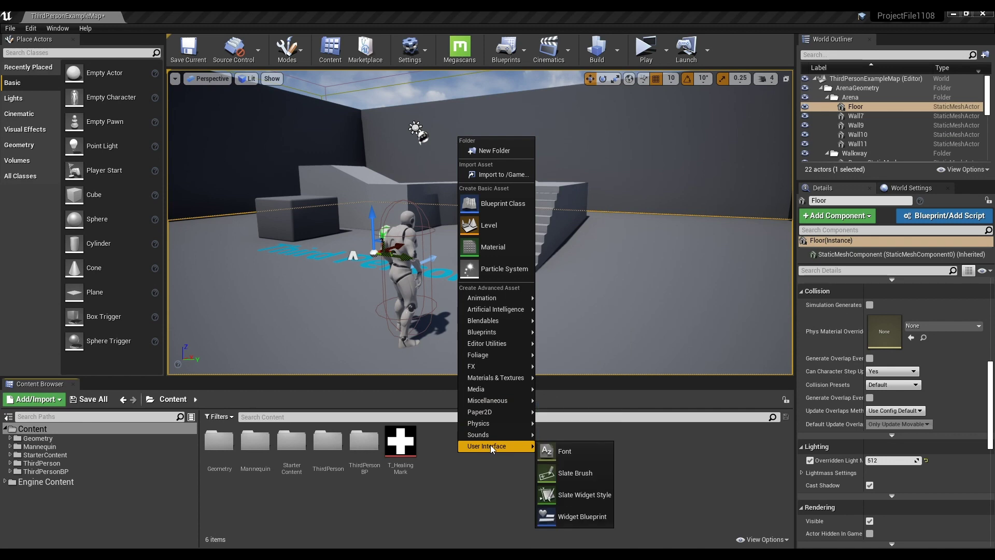
click(570, 516)
text(UI_)
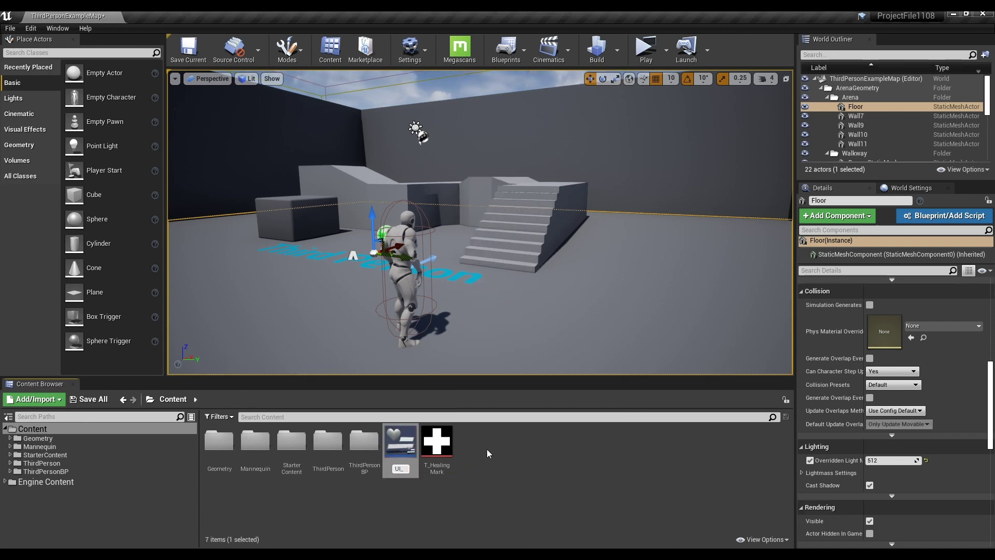
text(Counting)
key(Return)
double_click(438, 445)
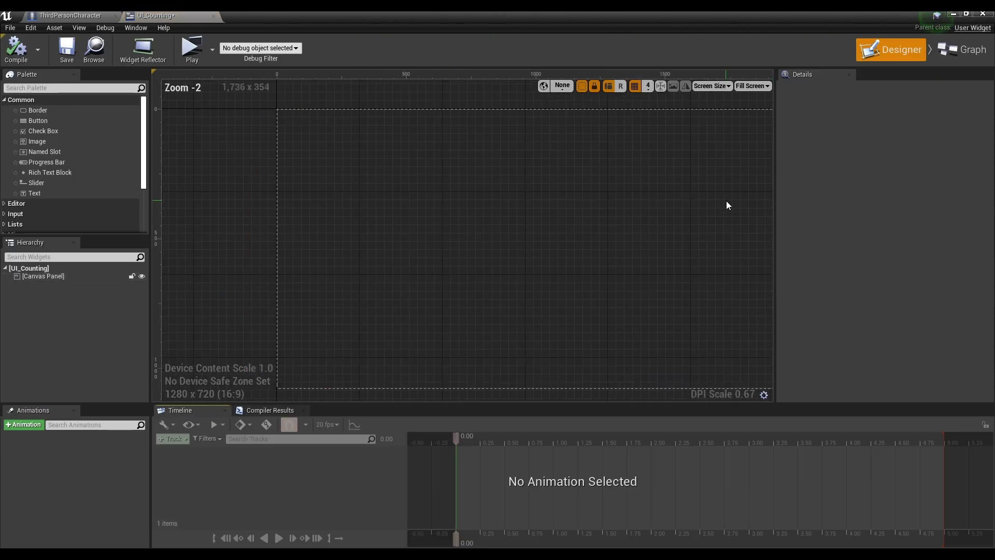
Add a Text widget to the canvas at position X 630, Y 100 with a size of 180 by 180.
scroll(728, 202, down, 2)
scroll(716, 113, up, 1)
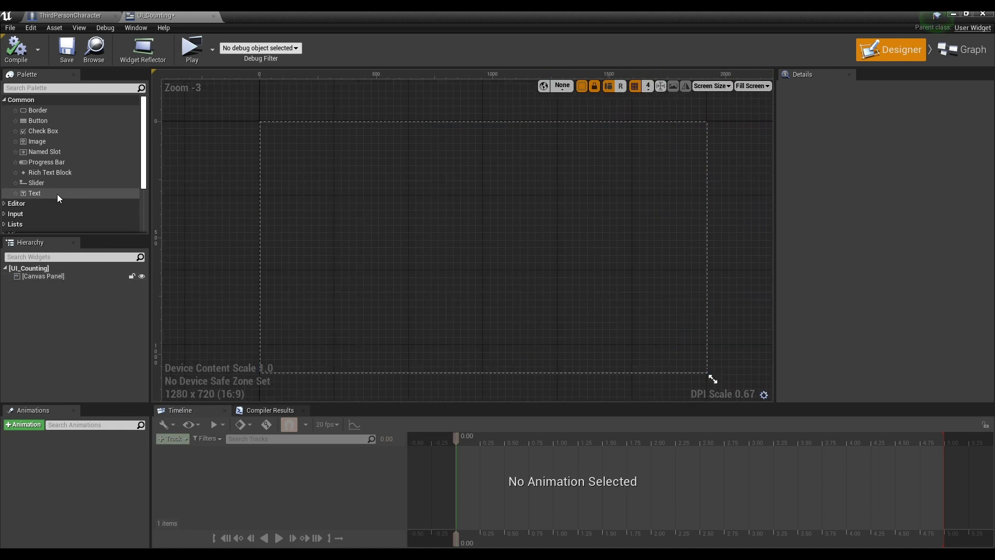
drag(58, 198, 399, 204)
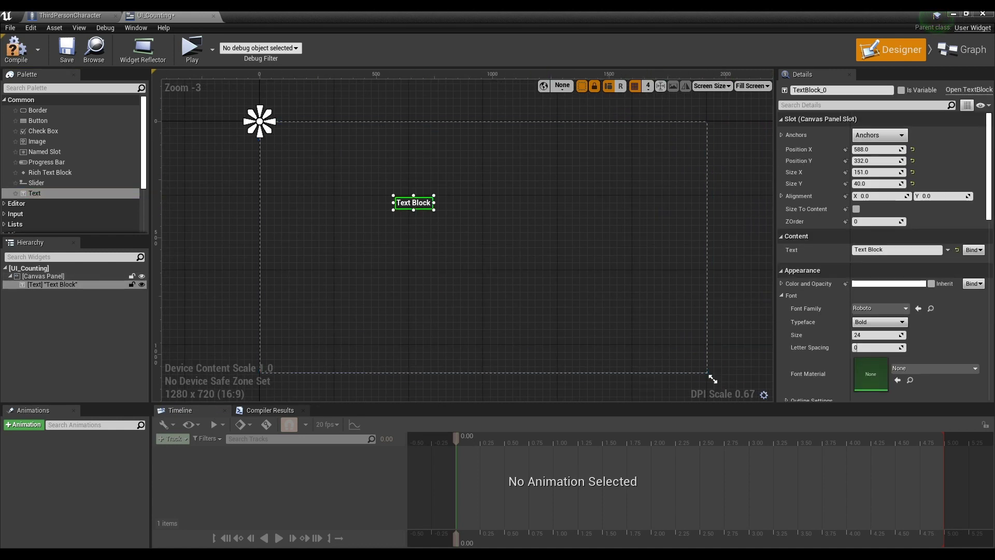
click(874, 151)
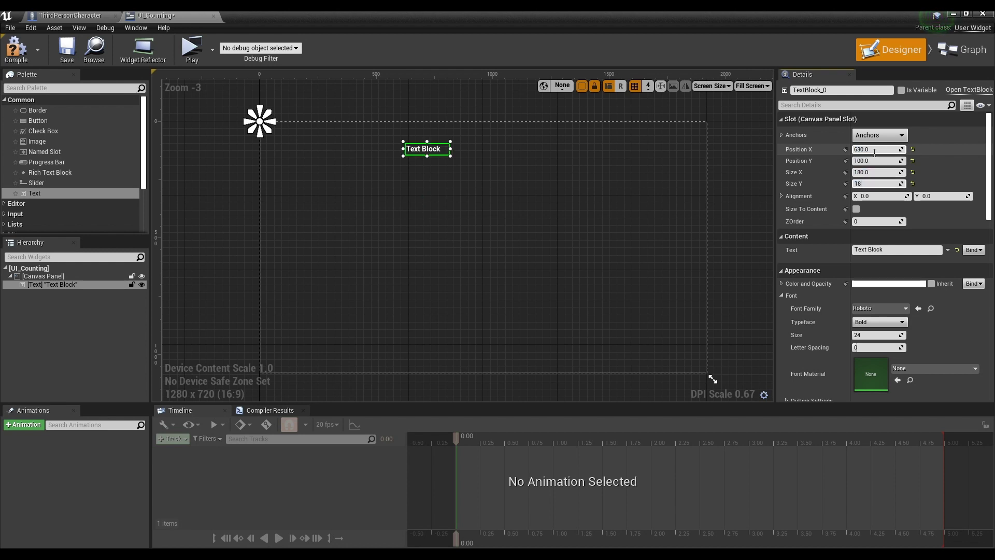
Set the text block's content to 0 and its font size to 100.
click(881, 250)
text(0)
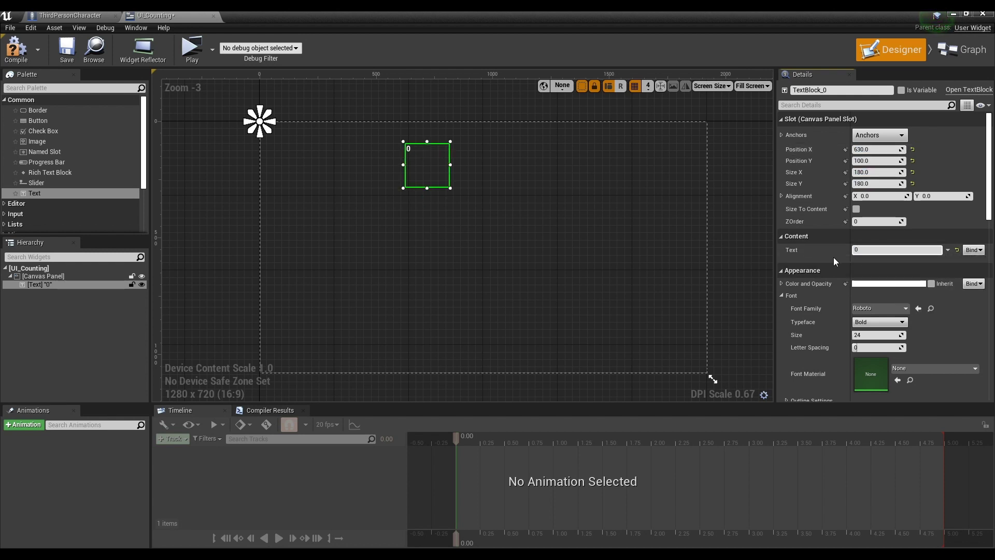
click(866, 335)
text(100)
key(Return)
Center the text block's justification.
scroll(874, 363, down, 5)
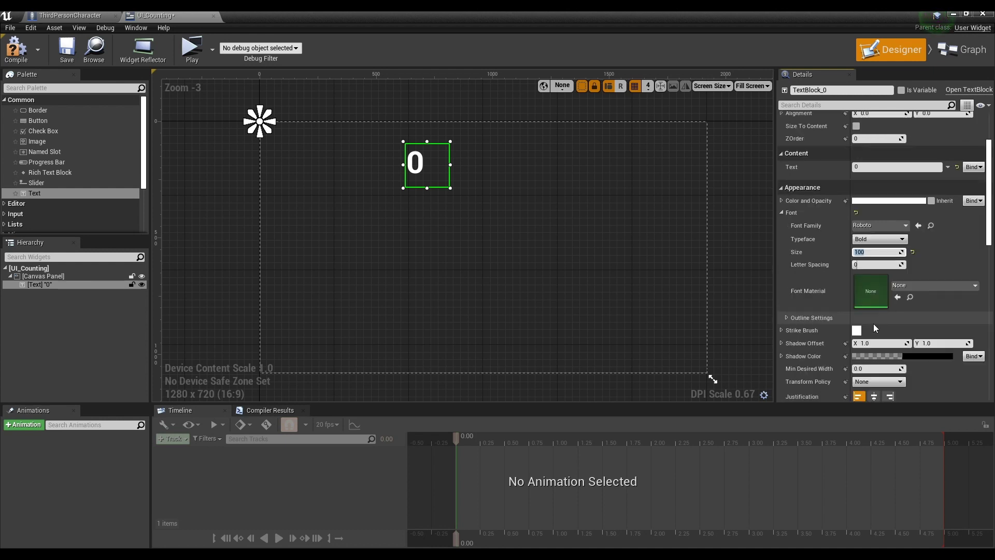
scroll(891, 244, up, 1)
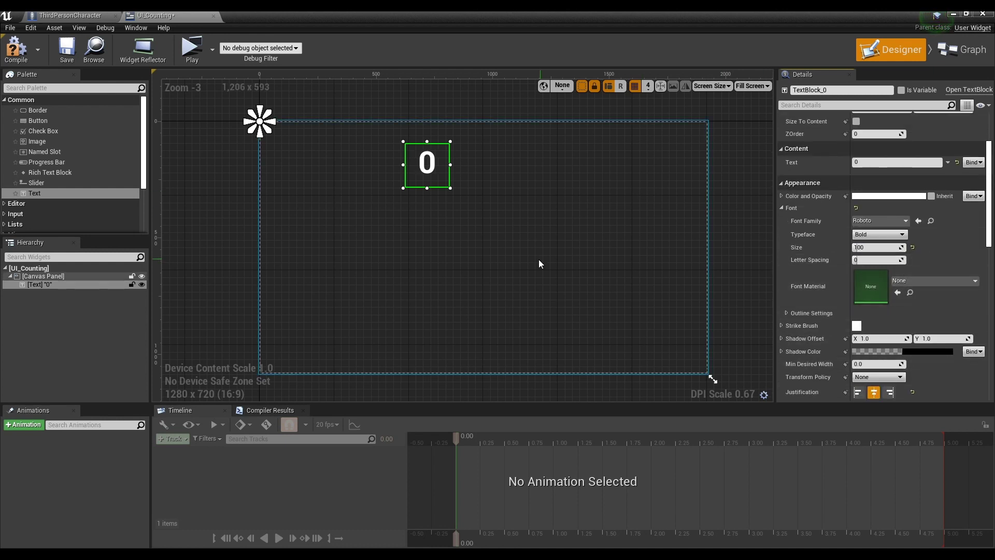
scroll(544, 263, up, 1)
scroll(574, 273, down, 1)
scroll(938, 233, up, 1)
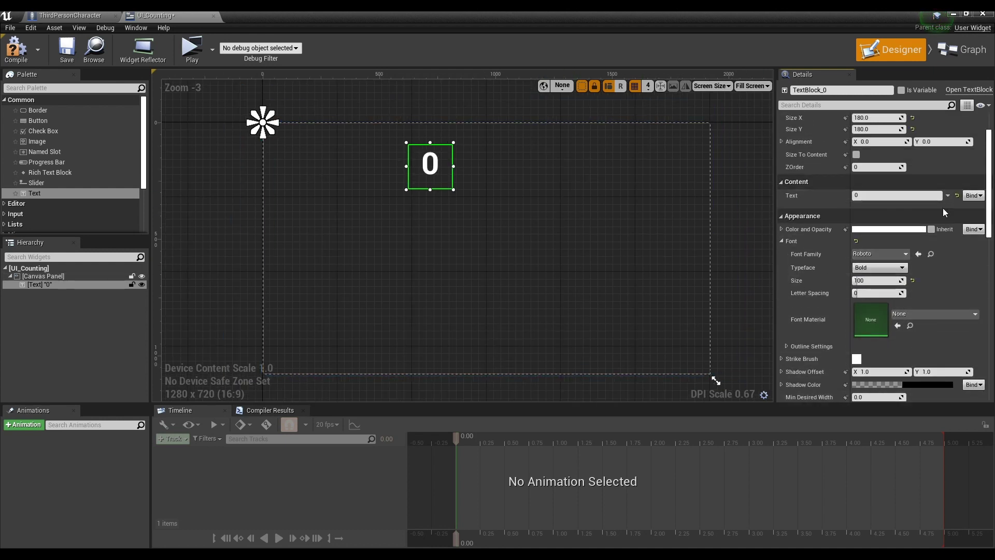
Create a function binding for the text block's content and add a Get Player Pawn node to its graph.
click(962, 216)
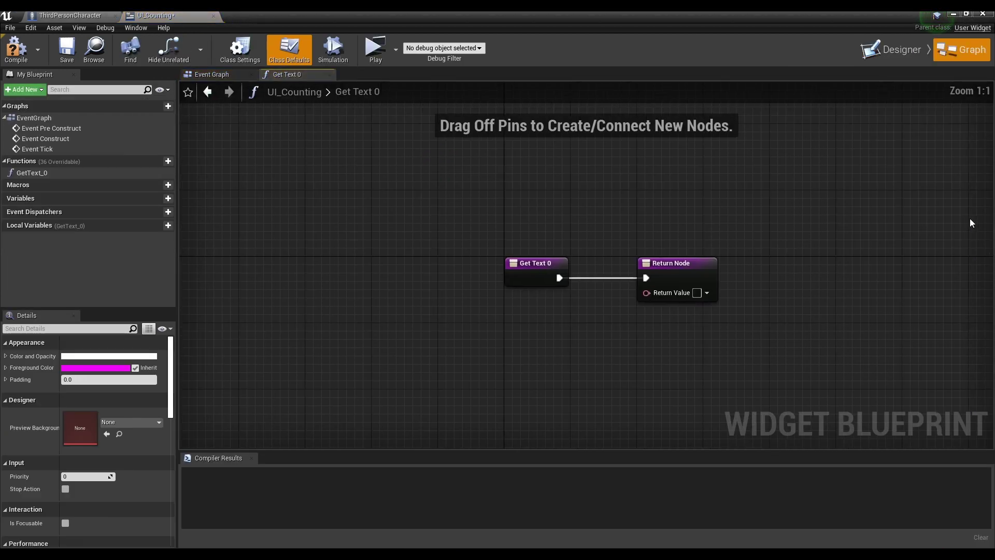
drag(690, 220, 757, 228)
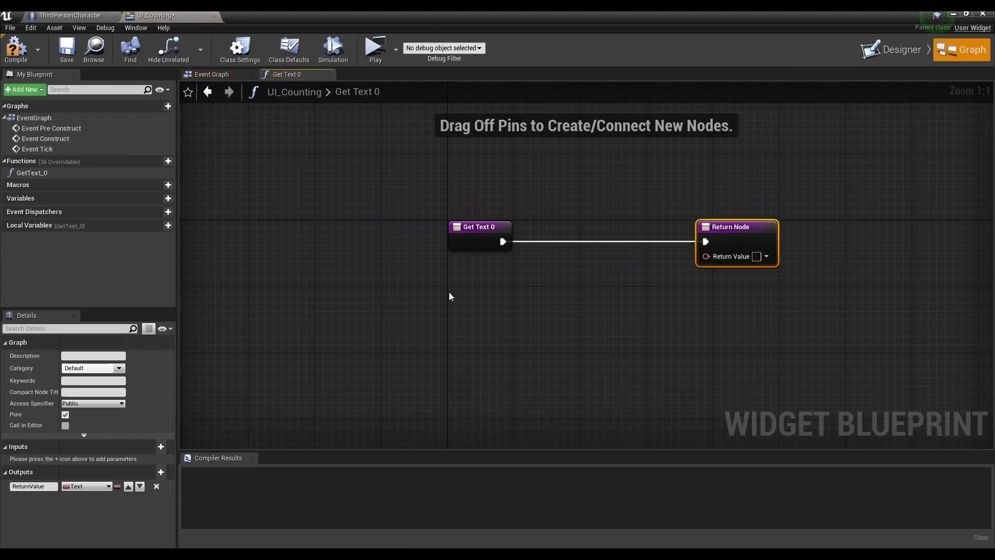
right_click(449, 291)
text(get)
key(Return)
Cast the player pawn's return value to ThirdPersonCharacter and convert the cast to a pure cast.
drag(551, 301, 455, 308)
text(thr)
key(BackSpace)
text(ird)
key(Return)
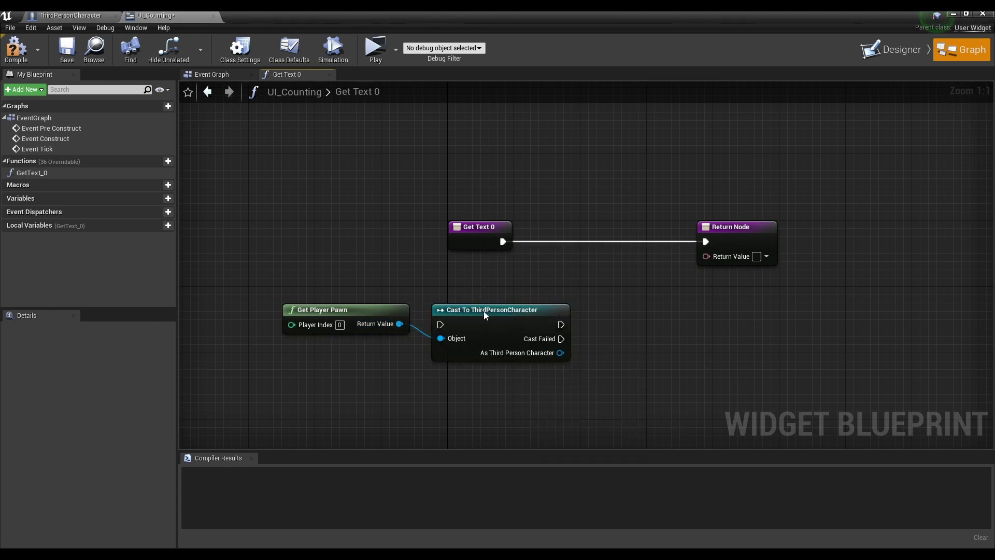
right_click(484, 315)
click(530, 301)
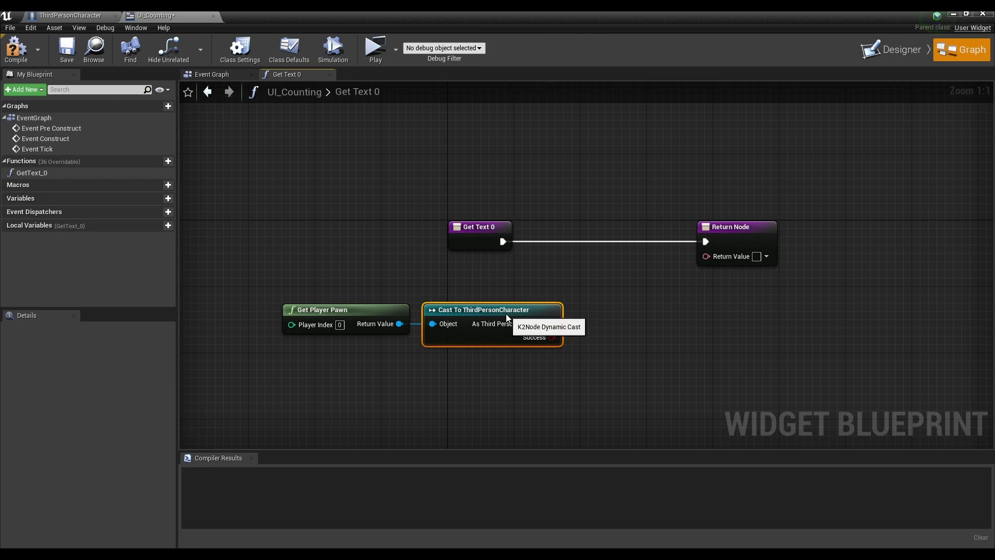
Get the Count variable from the cast character, feed it as text into the Return Node, and compile the widget.
drag(552, 323, 601, 325)
text(coun)
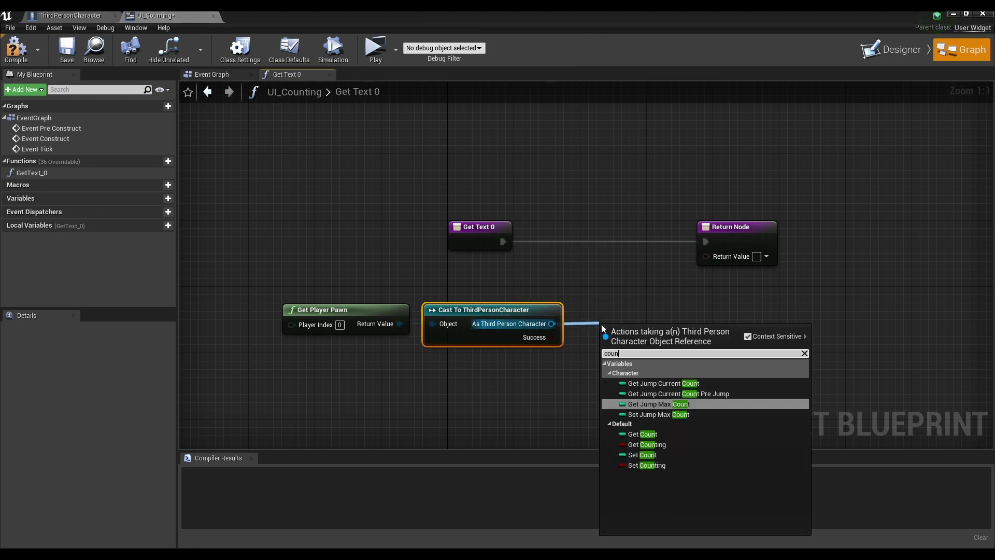
click(652, 435)
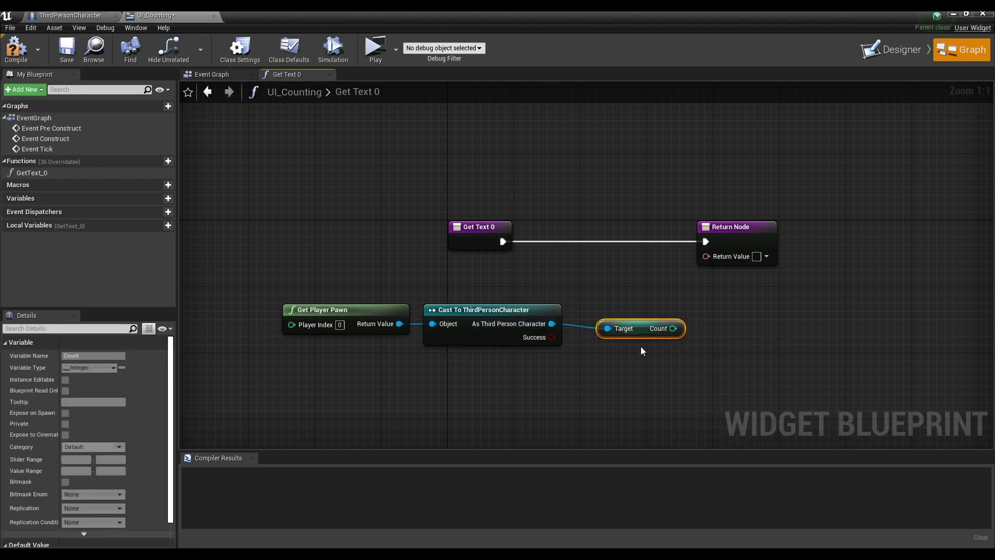
right_drag(657, 285, 636, 265)
drag(627, 293, 685, 236)
drag(725, 211, 808, 210)
drag(674, 249, 699, 249)
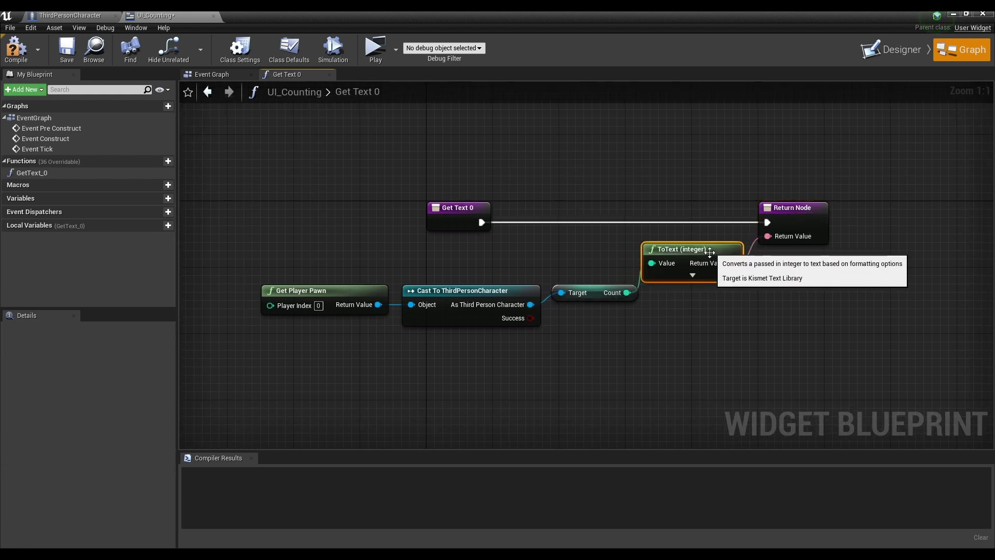
click(15, 58)
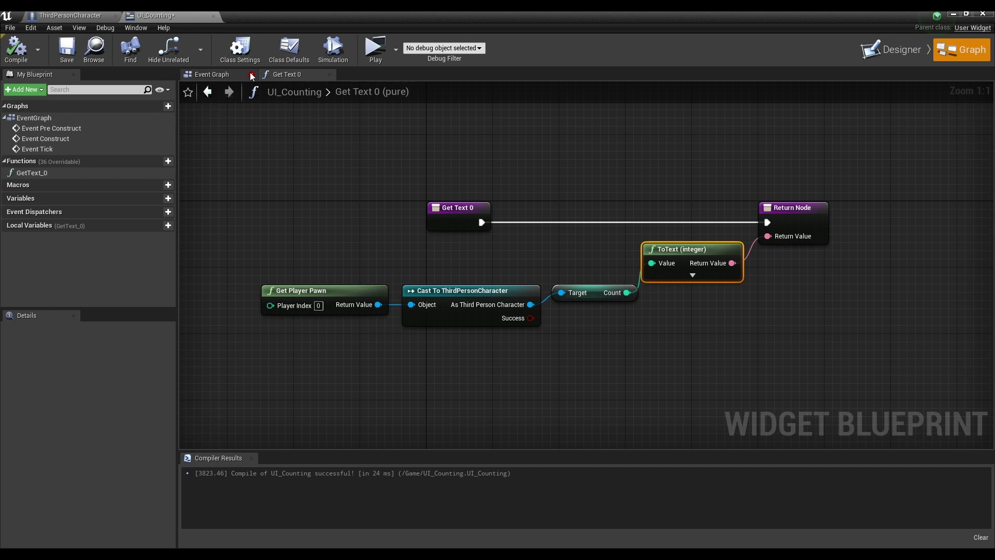
Return to the widget's design view and select the text block on the canvas.
click(228, 73)
click(312, 74)
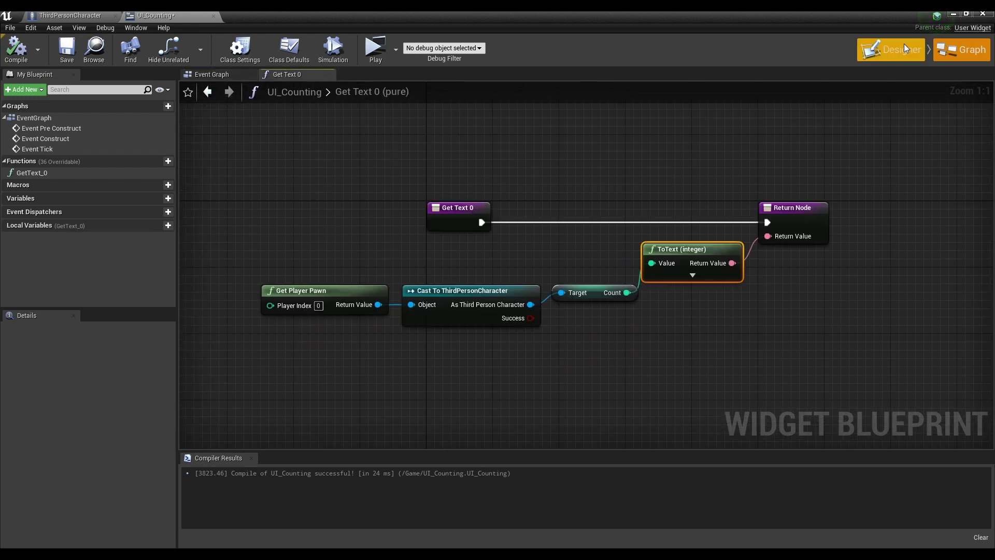
click(891, 49)
click(717, 239)
click(418, 159)
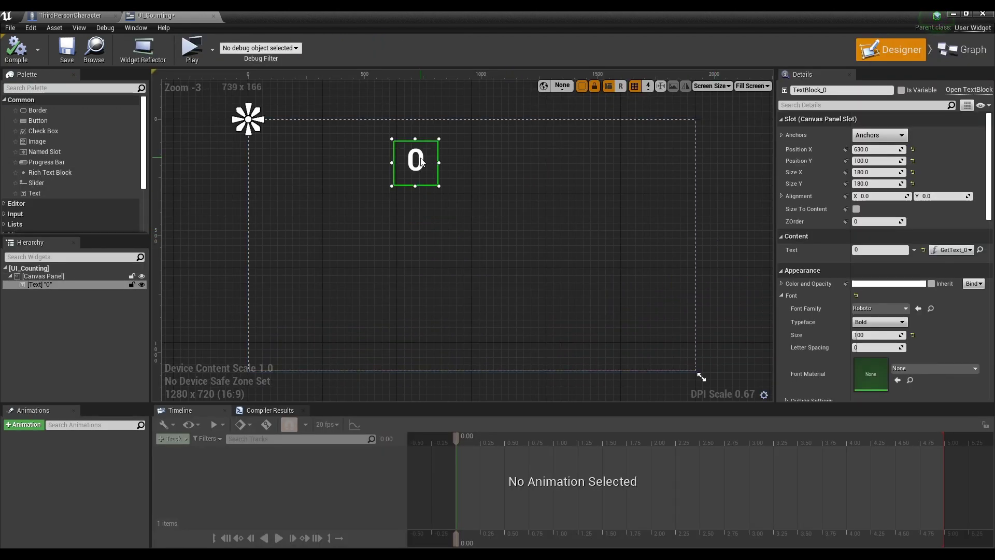
Create a new widget animation named CountAnim.
click(29, 425)
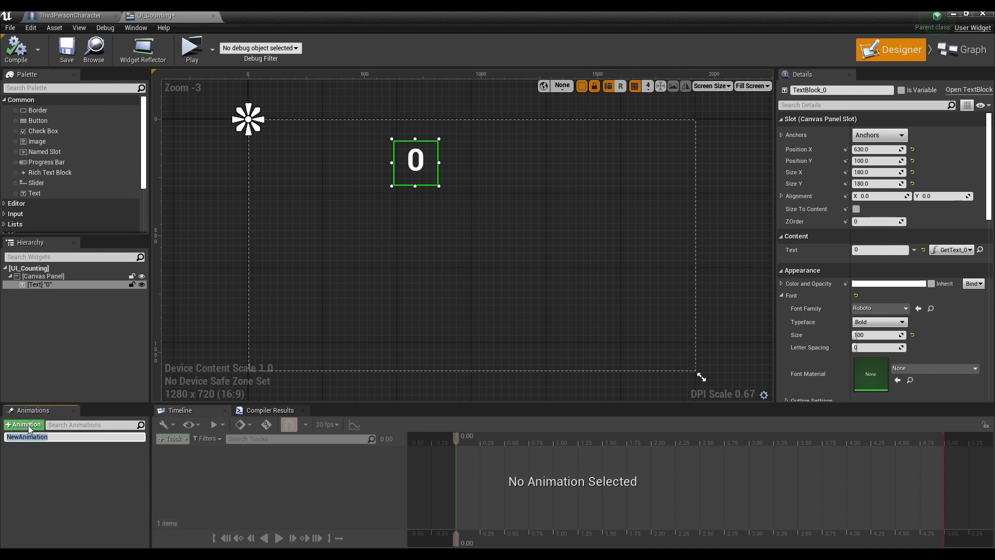
text(Counting Anim)
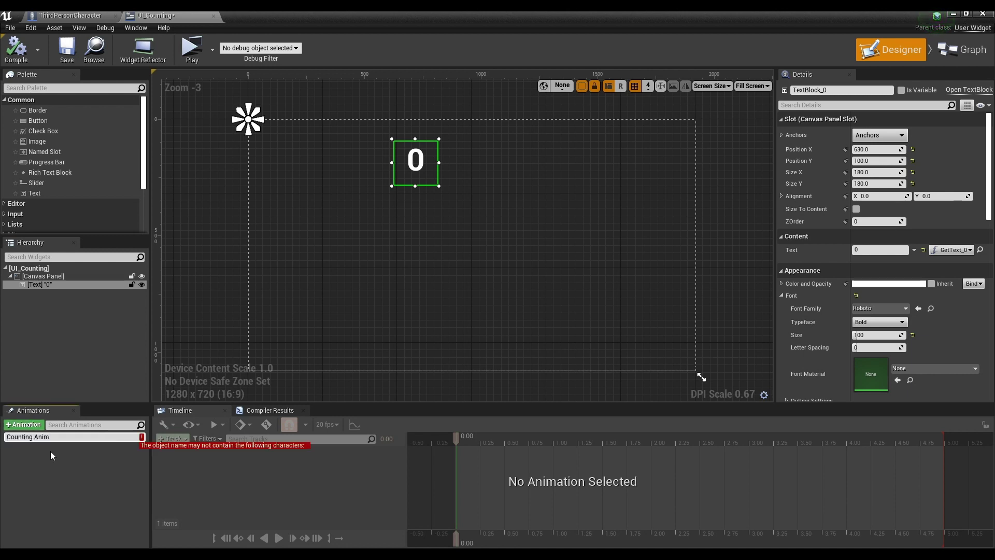
key(BackSpace)
key(BackSpace)
key(BackSpace)
key(BackSpace)
key(BackSpace)
key(BackSpace)
key(BackSpace)
key(BackSpace)
text(A)
key(BackSpace)
key(BackSpace)
text(Anim)
key(Return)
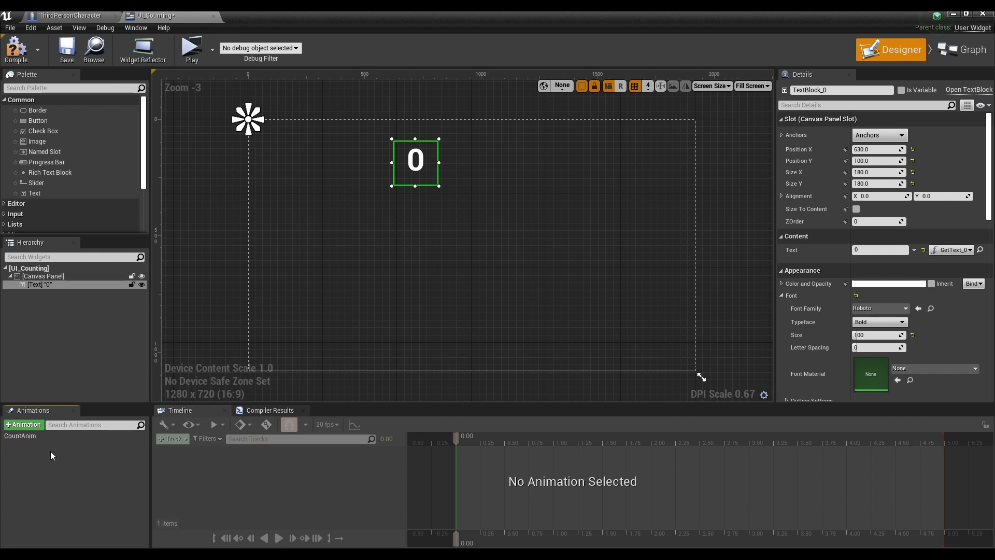
Open the CountAnim animation and add the selected text block to it as a track.
double_click(66, 437)
click(116, 451)
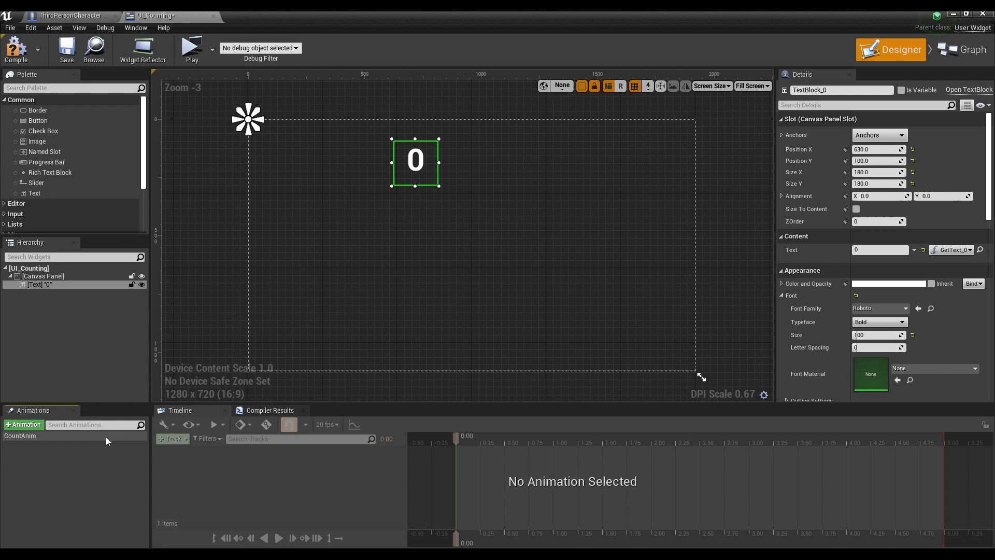
click(106, 436)
click(173, 438)
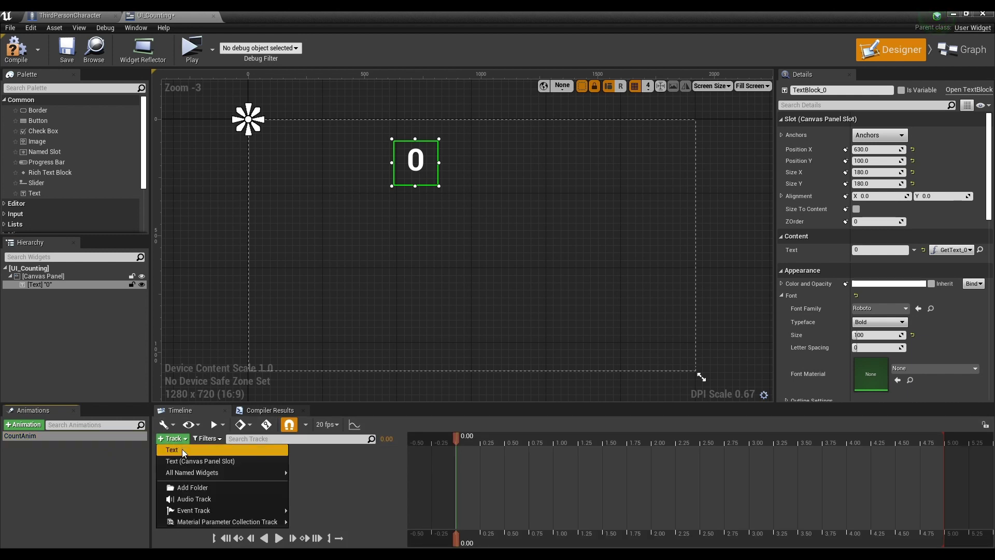
click(185, 454)
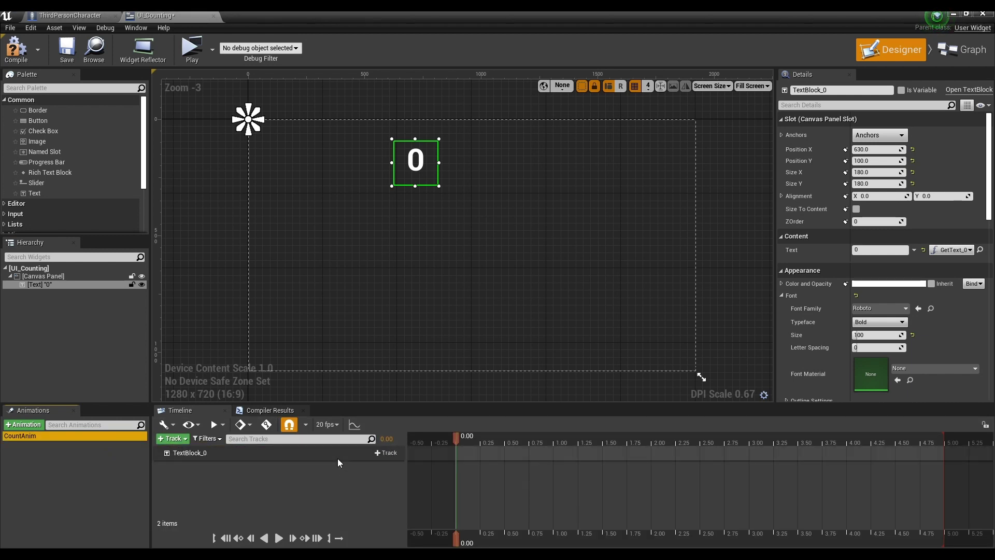
Add Transform and Color and Opacity tracks to TextBlock_0 in the animation.
click(386, 453)
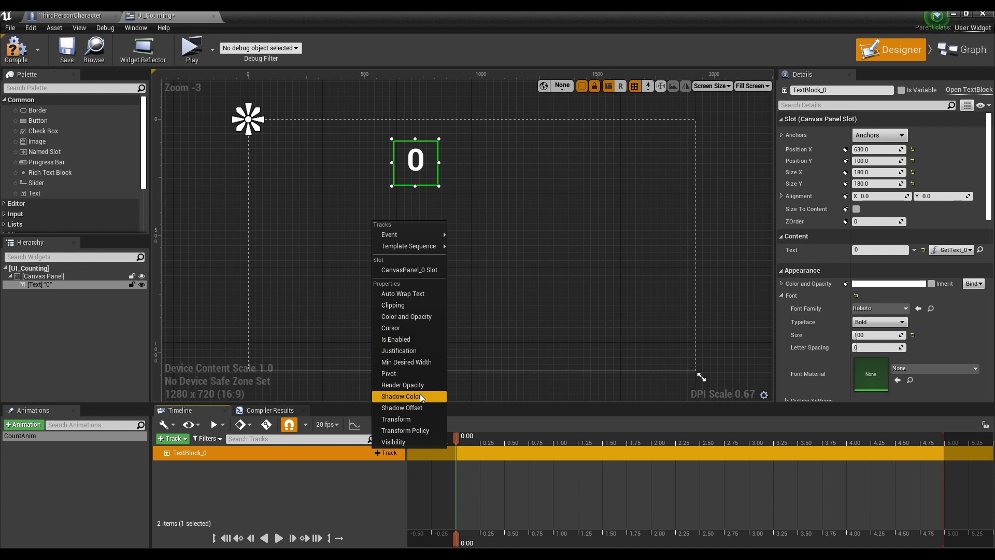
click(396, 418)
click(386, 453)
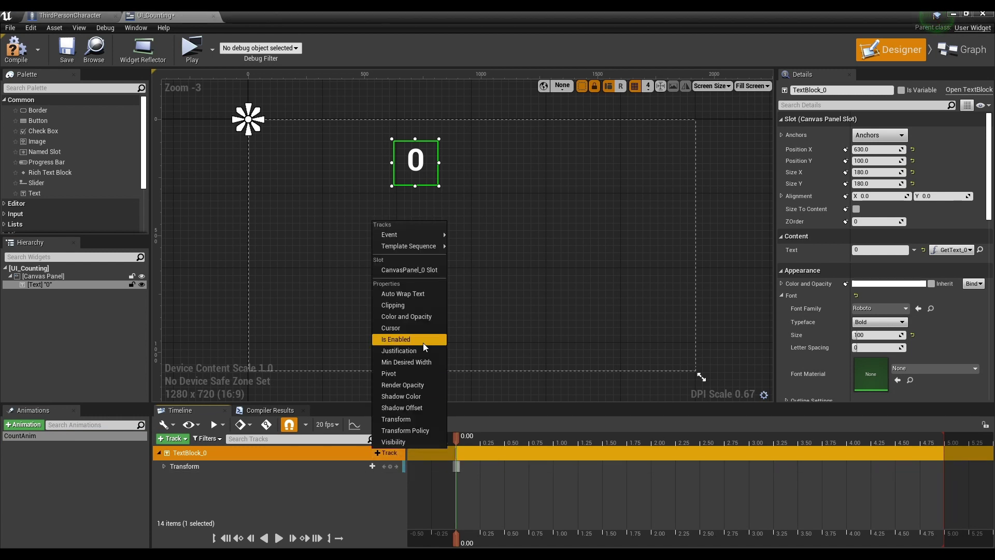
click(410, 317)
Keyframe the text's translation at 1.50 seconds with X set to 250 and preview the movement.
click(164, 478)
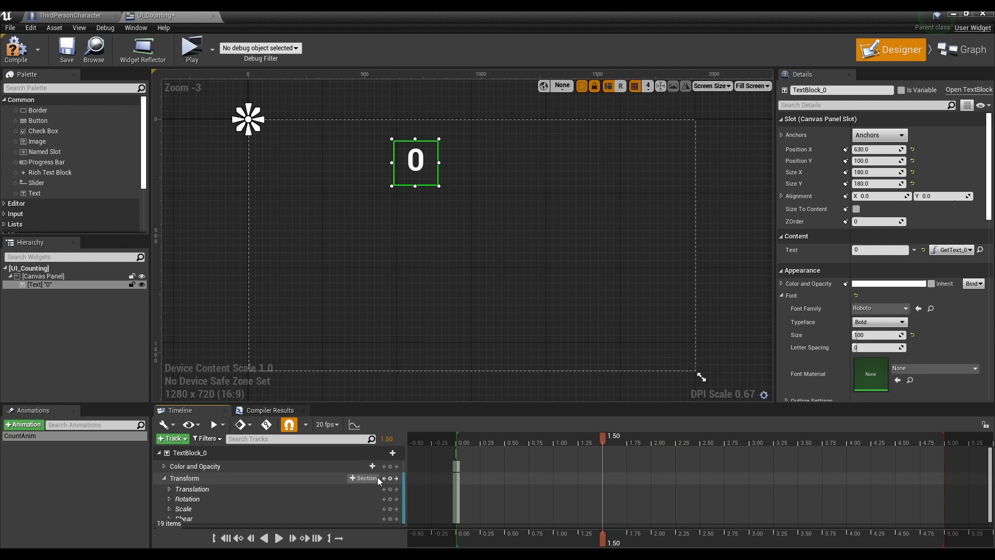
click(390, 488)
click(169, 489)
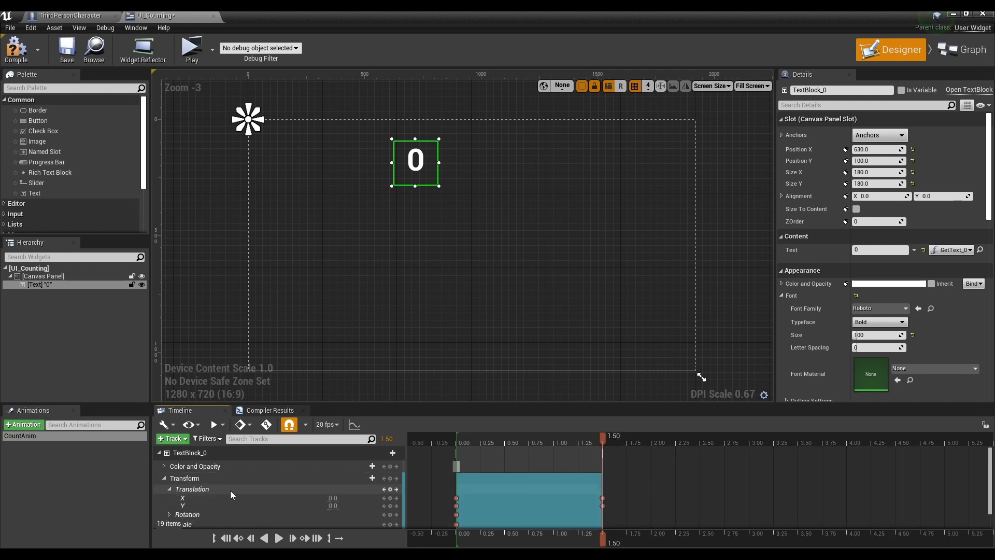
click(602, 498)
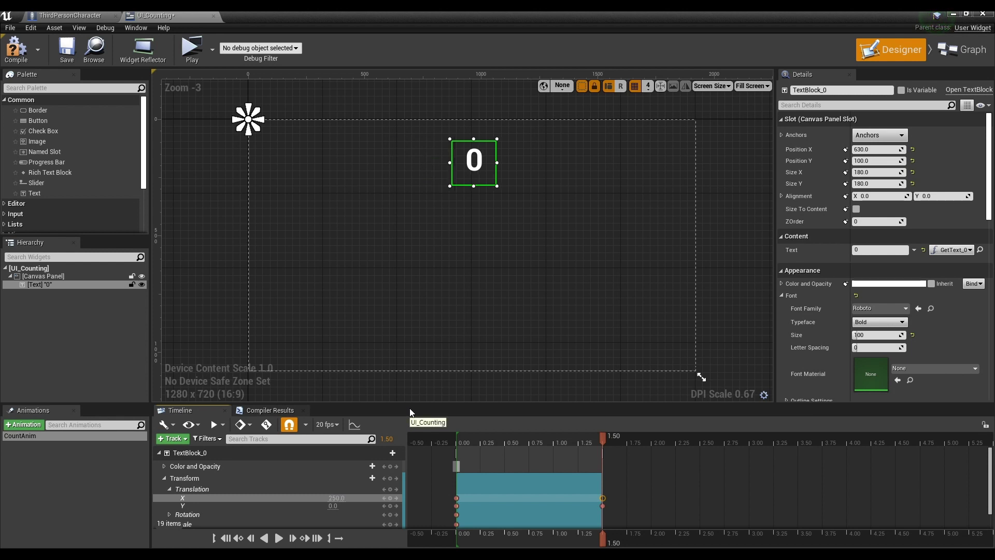
drag(606, 441, 494, 441)
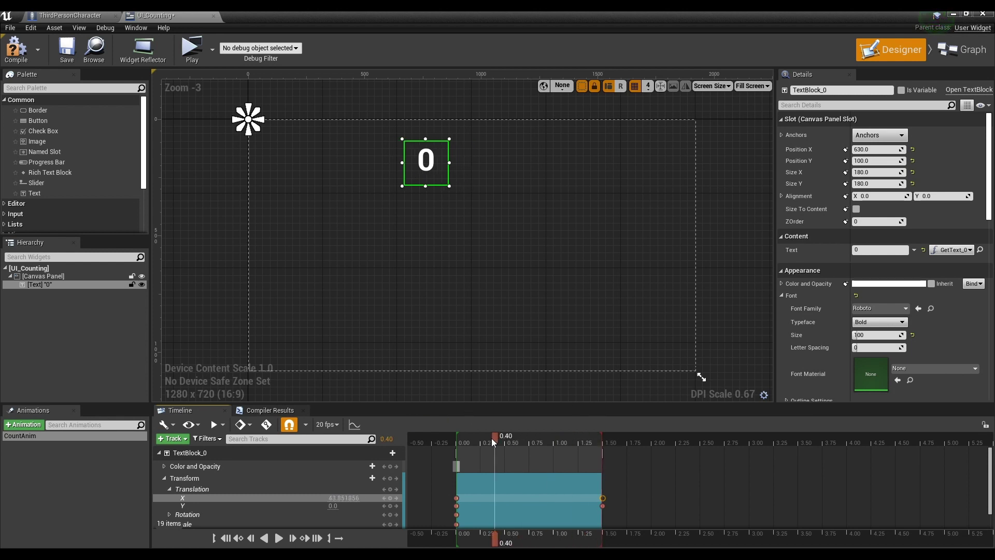
click(279, 538)
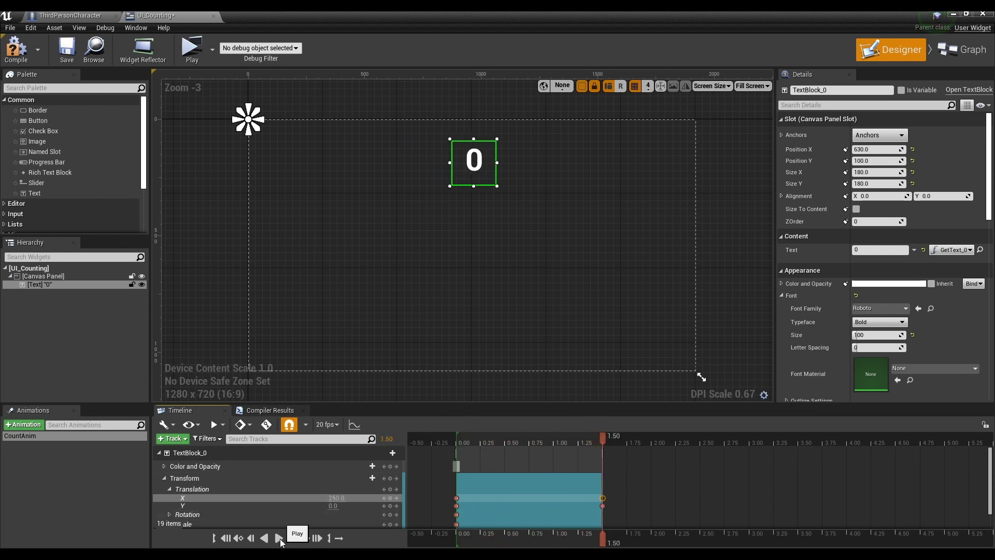
Set the text's rotation angle to -630 at 0.00 seconds and play the animation through to 1.50 seconds.
scroll(317, 491, down, 3)
scroll(286, 497, up, 2)
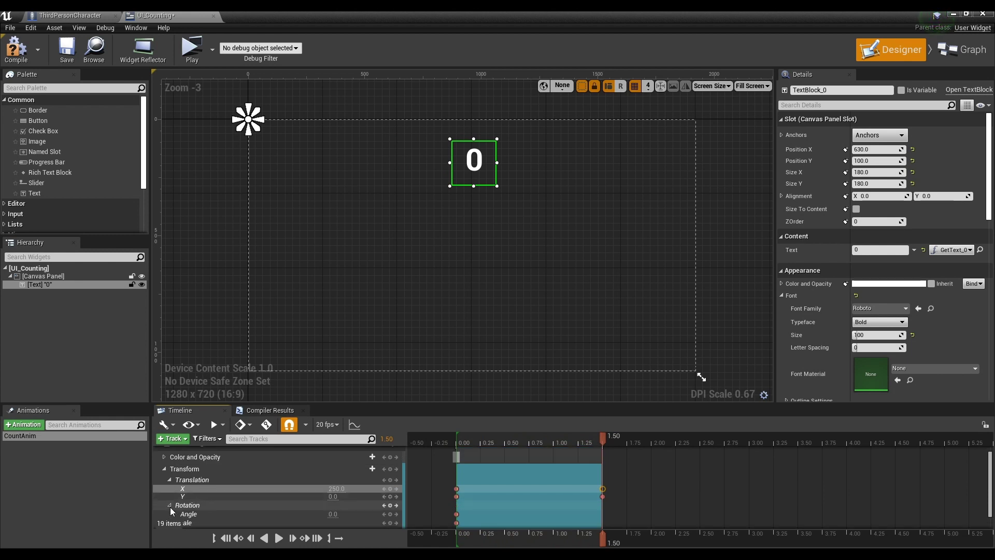
click(461, 441)
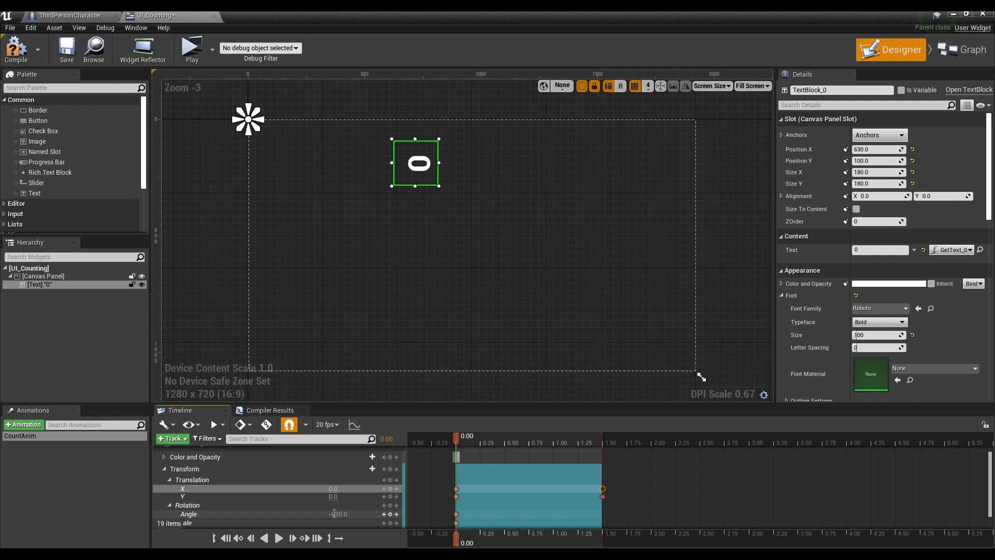
click(279, 539)
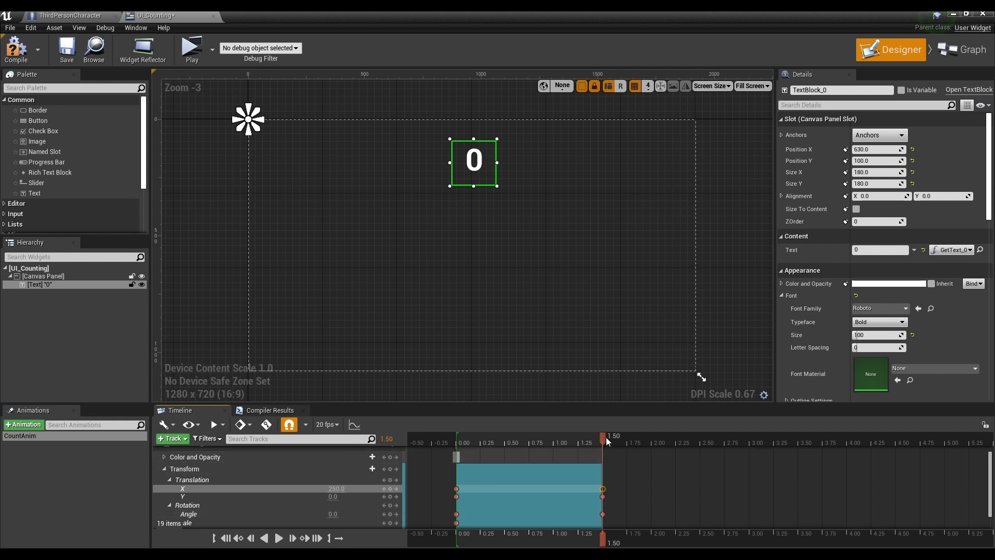
mouse_move(605, 440)
mouse_down()
mouse_move(458, 444)
mouse_move(605, 445)
mouse_up()
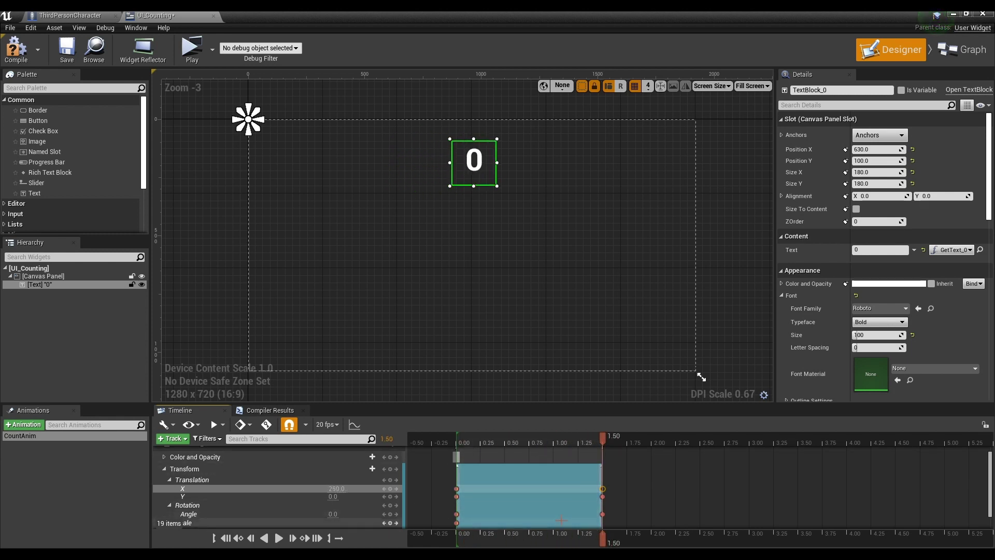
Keyframe the text's Color and Opacity alpha at 0 at 0.00 seconds and 1 at 0.50 seconds.
double_click(243, 470)
double_click(243, 466)
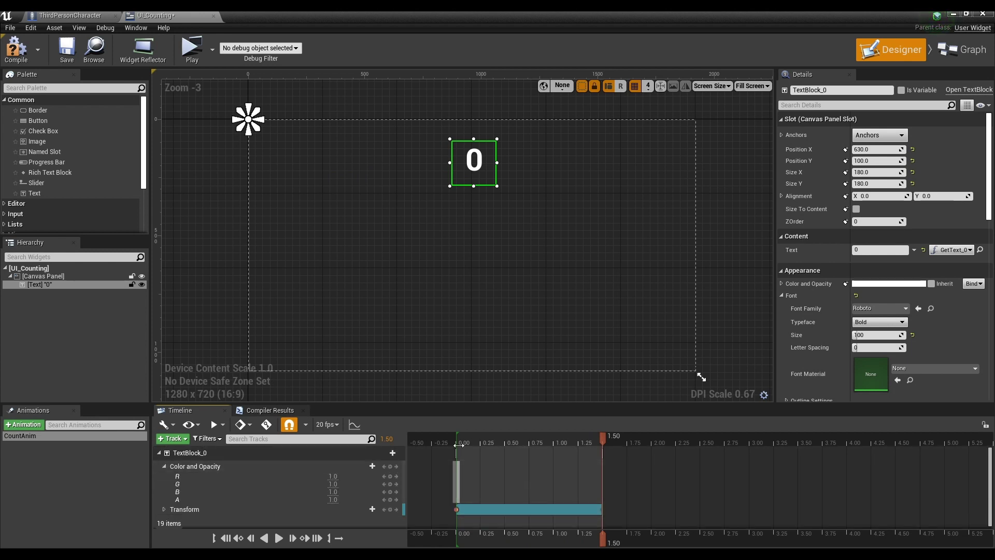
key(j)
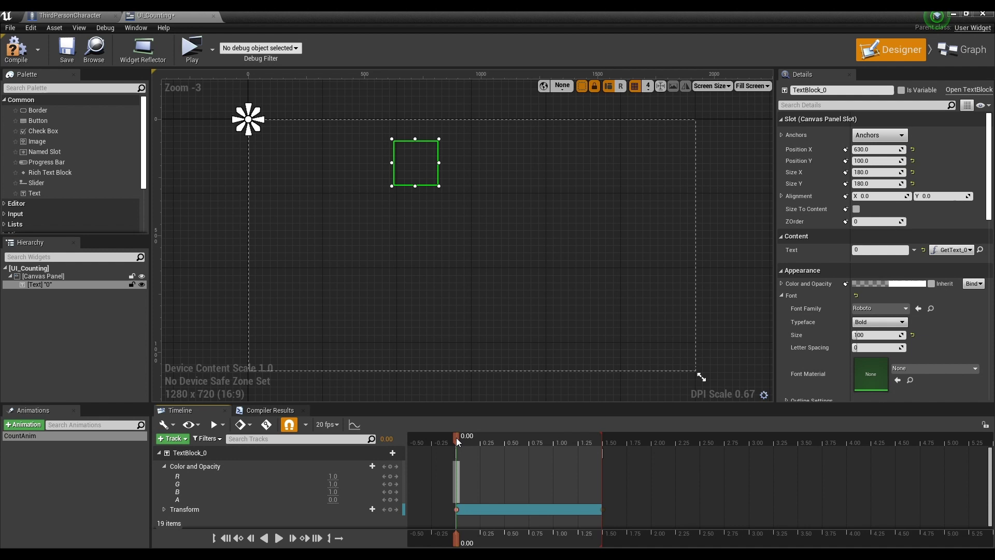
click(333, 499)
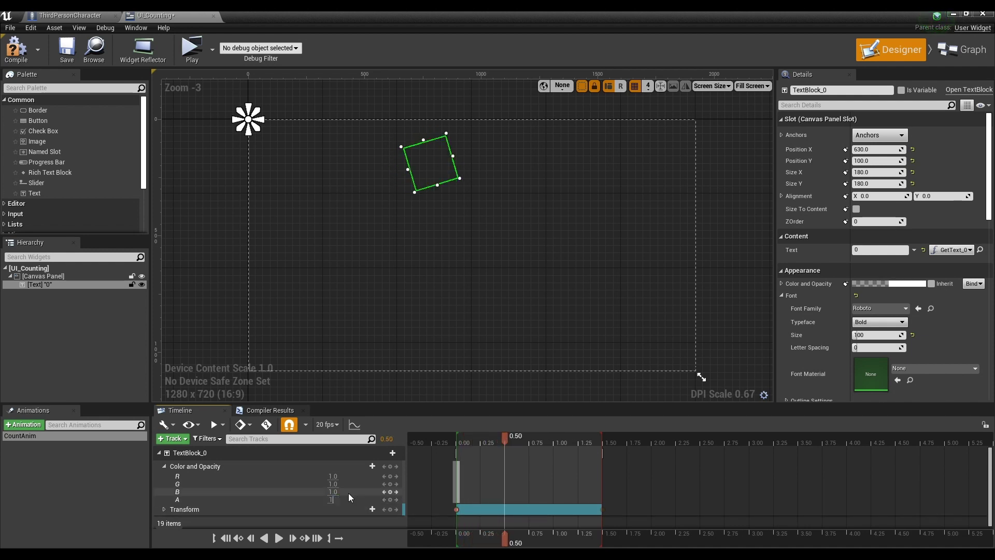
text(1)
click(389, 499)
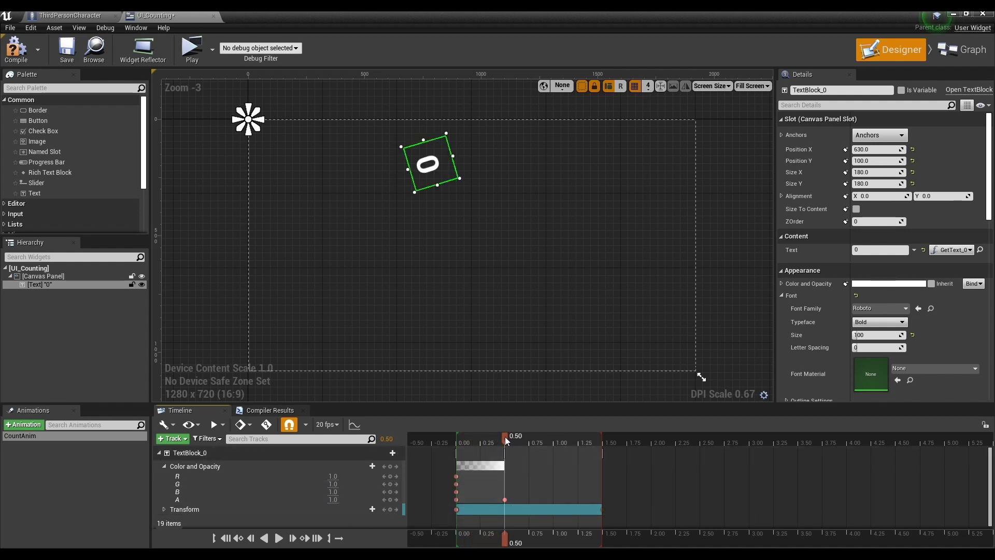
click(332, 500)
key(Return)
Keyframe the text's alpha at 1 at 1.50 seconds.
drag(504, 436, 594, 441)
click(333, 499)
text(1)
key(Return)
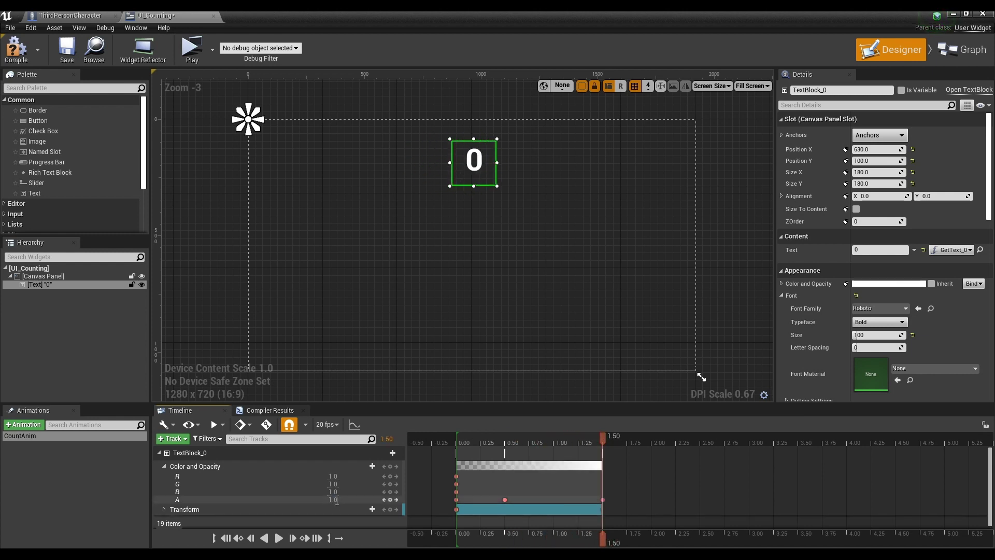
Keyframe the text's alpha at 0 at 2.00 seconds and preview the whole animation from the start.
click(333, 500)
text(0)
key(Return)
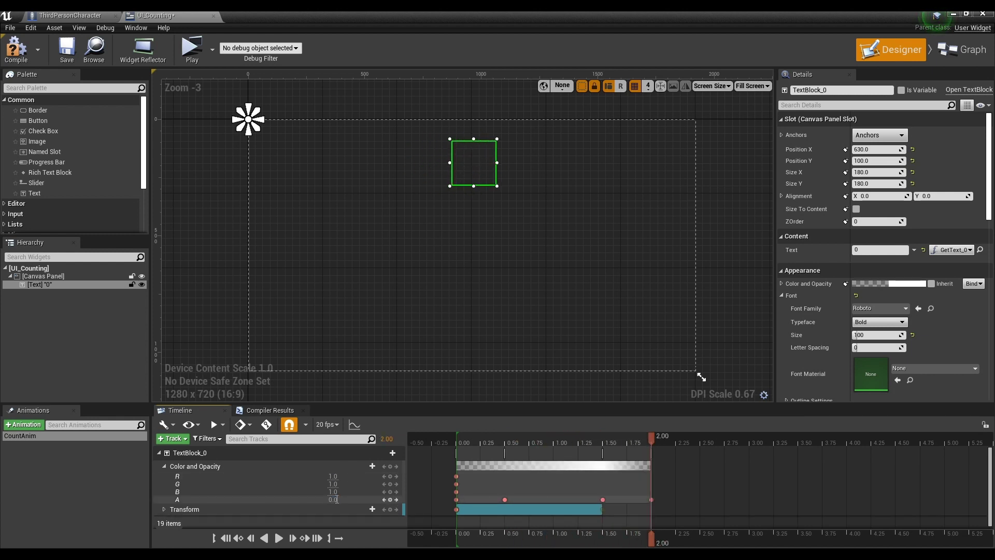
drag(654, 440, 458, 442)
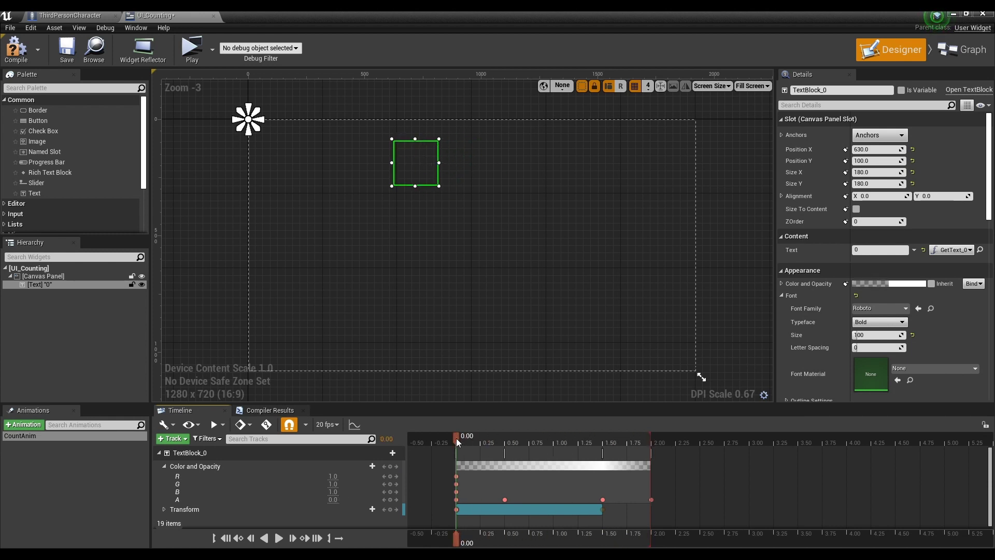
click(279, 539)
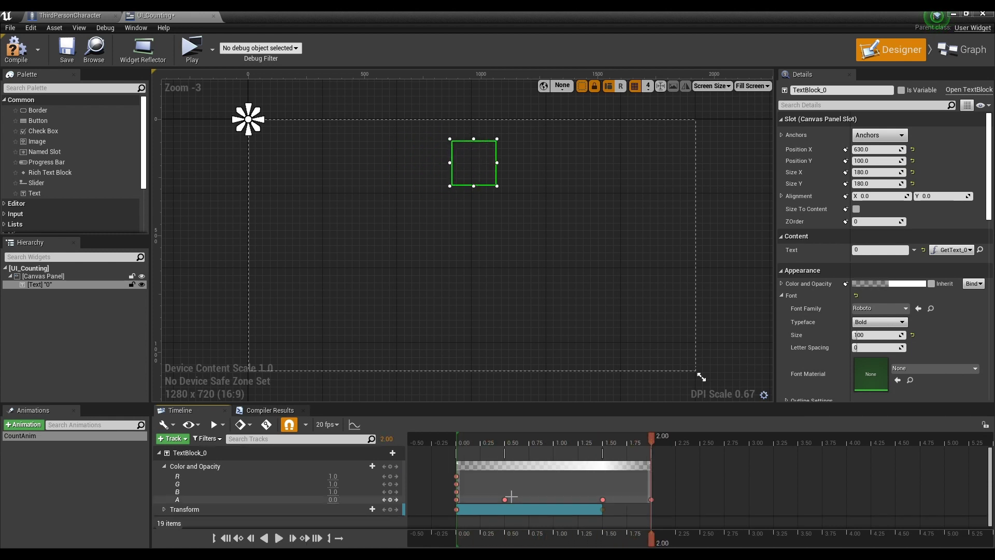
Preview the animation once more and add a custom event named Play Anim to UI_Counting's event graph.
click(279, 538)
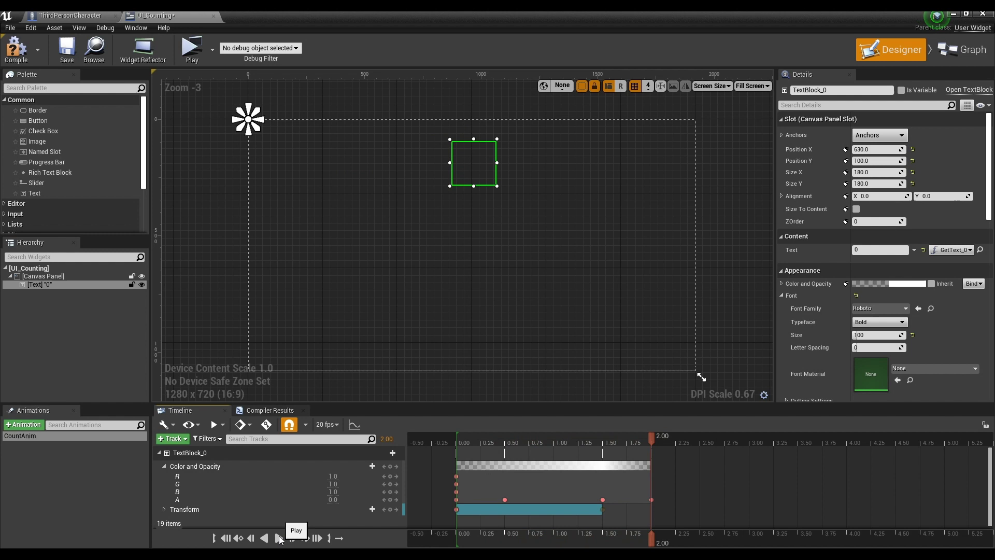
click(965, 52)
click(219, 76)
right_drag(601, 456, 468, 239)
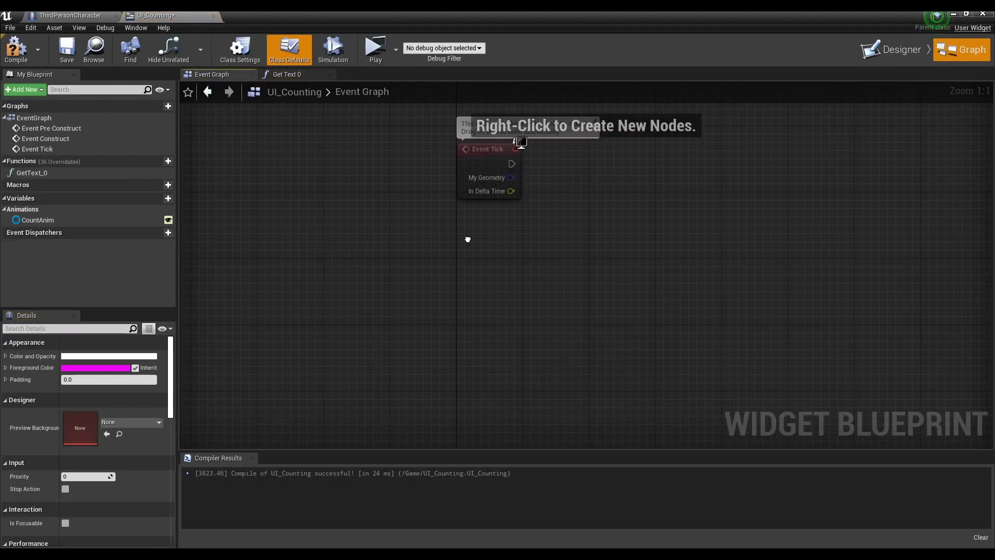
right_click(468, 240)
text(cus)
key(Return)
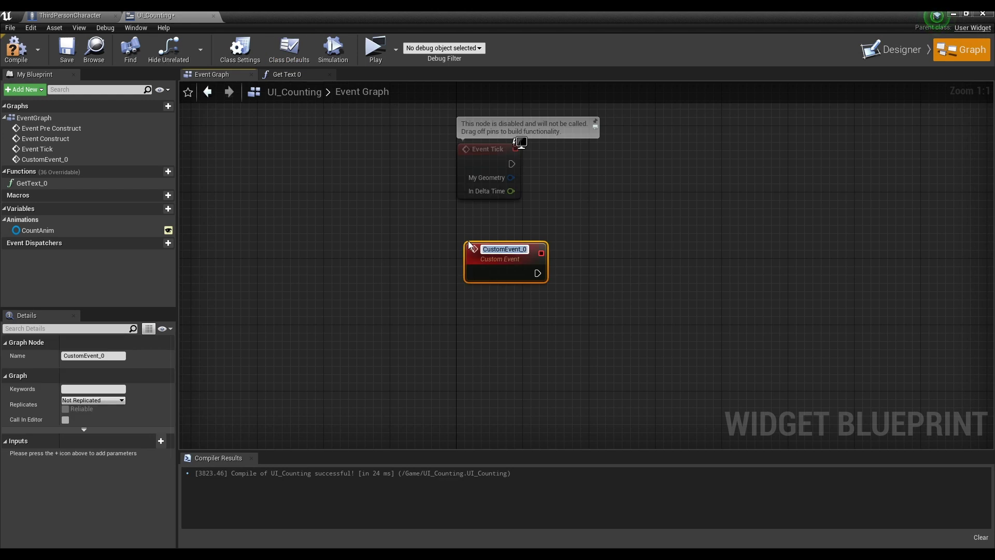
text(Play Anim)
key(Return)
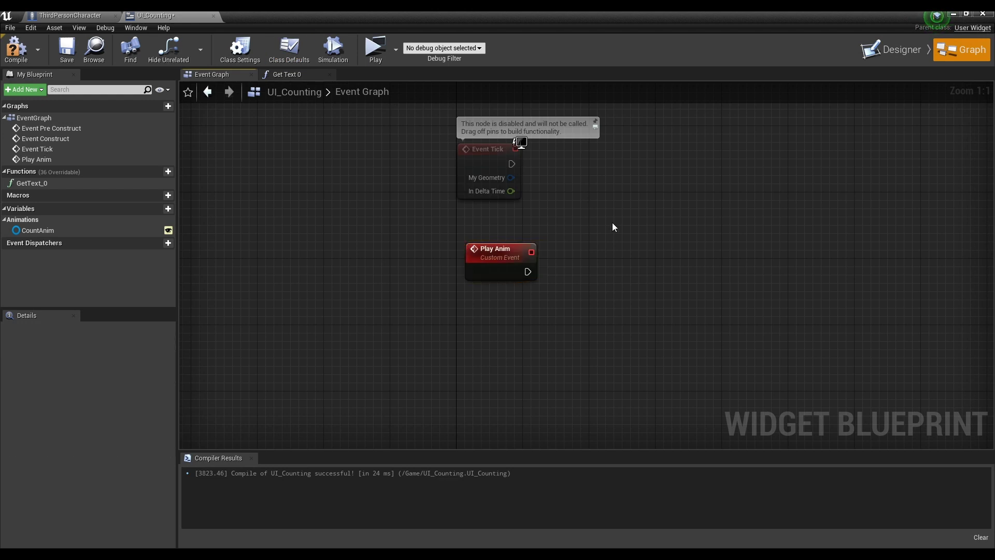
Add a CountAnim getter feeding a Play Animation node, and run that node from the Play Anim event.
ctrl+drag(45, 229, 609, 272)
text(Play)
key(Return)
drag(645, 256, 621, 253)
click(691, 210)
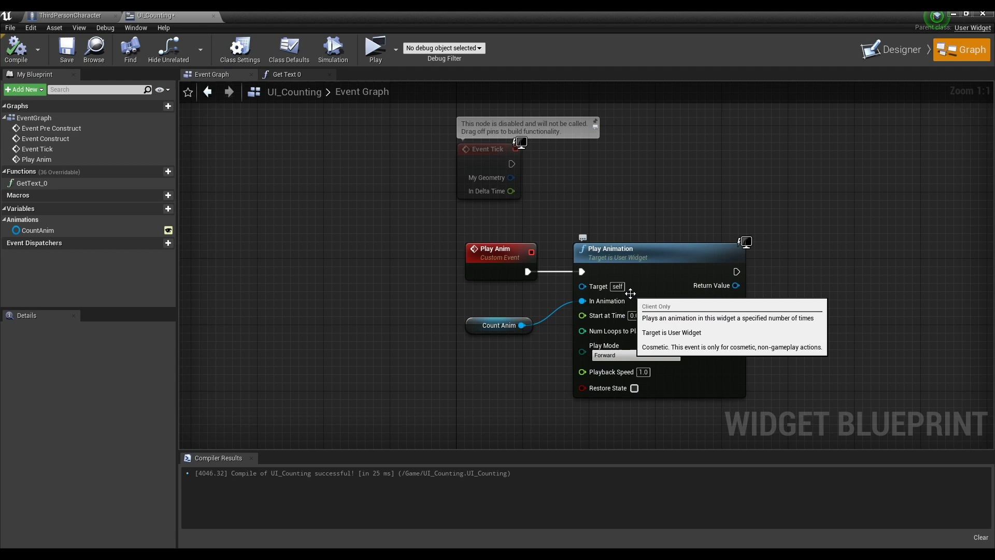
In ThirdPersonCharacter's event graph, add an Event BeginPlay node below the E key event.
click(68, 16)
right_drag(442, 291, 496, 195)
right_drag(389, 351, 444, 280)
right_click(385, 263)
text(event be)
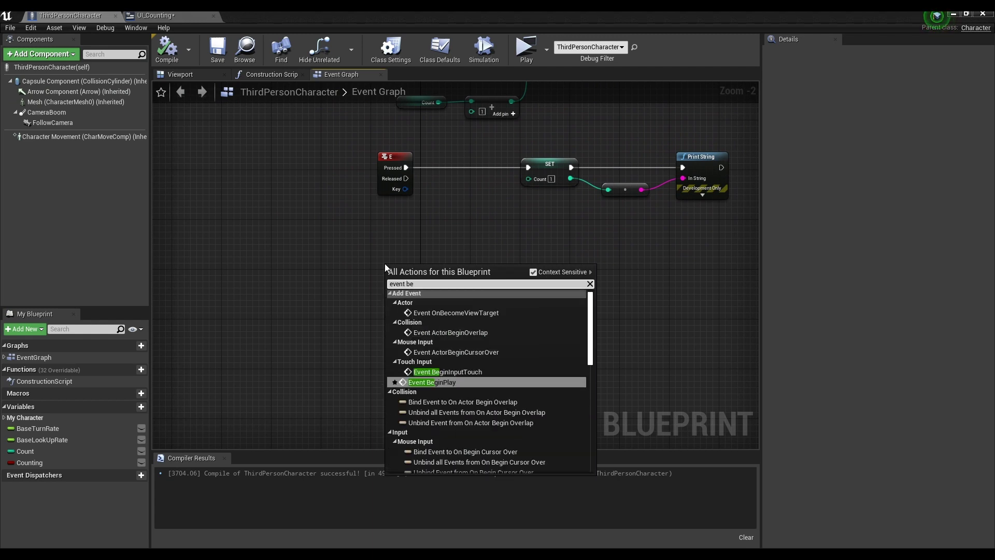
key(Return)
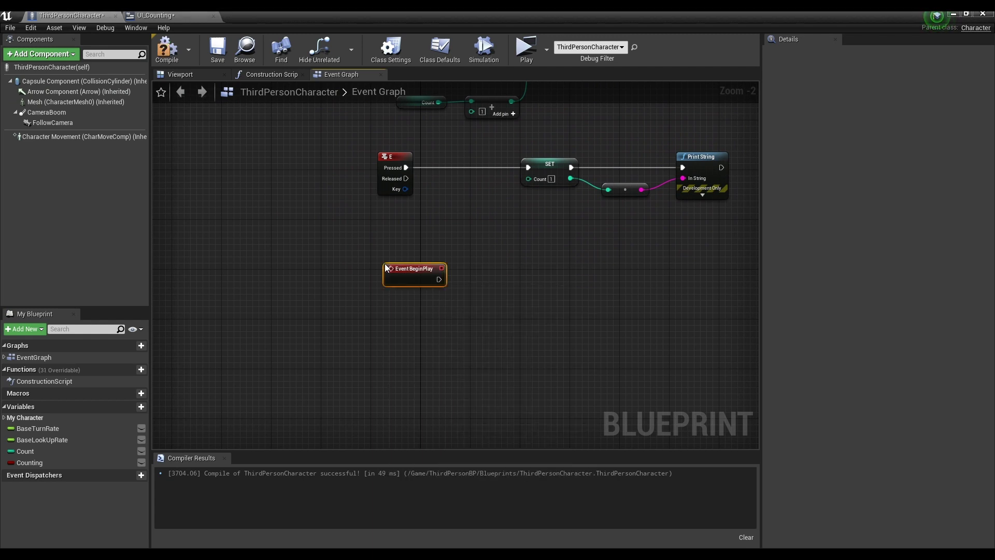
Connect a Create Widget node to Event BeginPlay and set its class to UI Counting.
right_drag(384, 263, 329, 246)
drag(385, 262, 452, 284)
text(create)
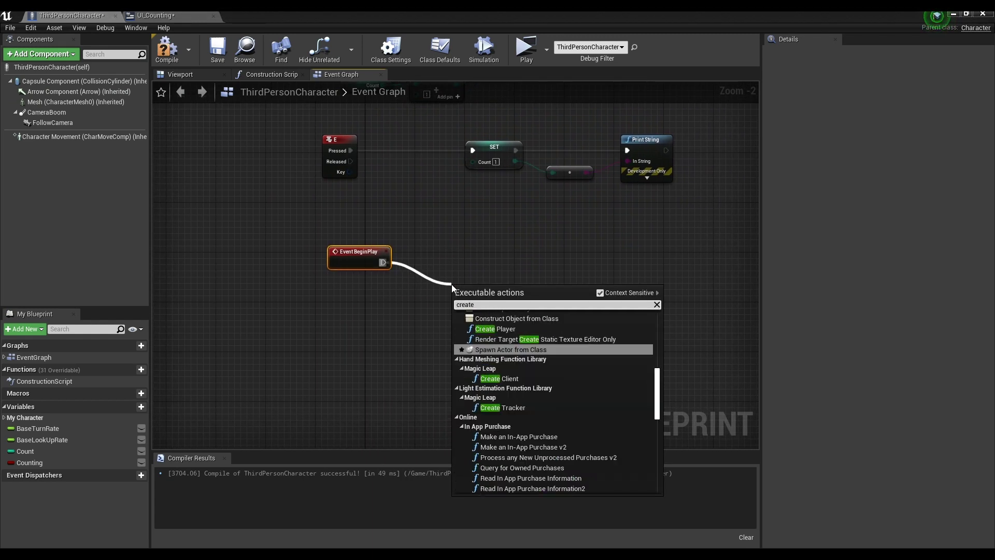
text( newui)
key(BackSpace)
key(BackSpace)
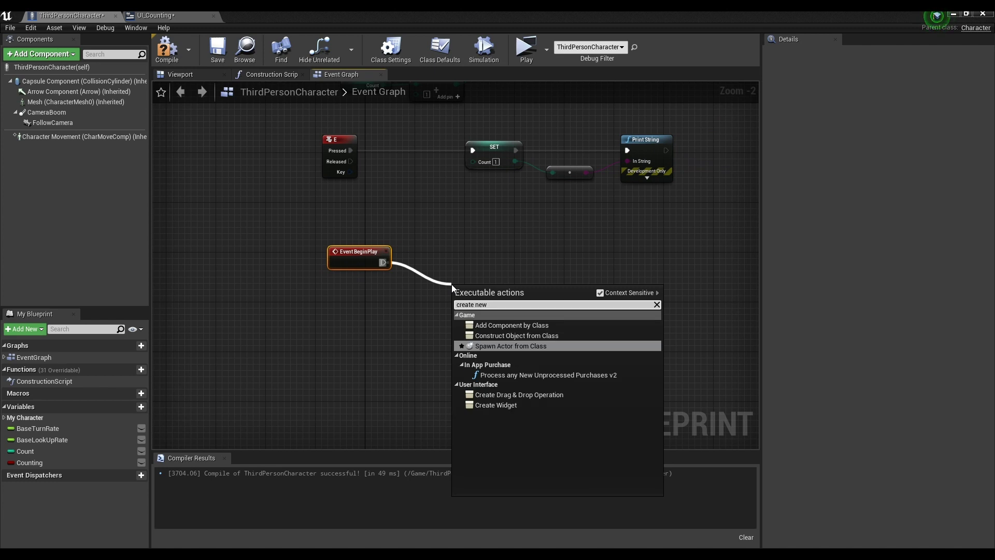
key(Down)
key(Down)
key(Down)
key(Return)
drag(452, 284, 410, 247)
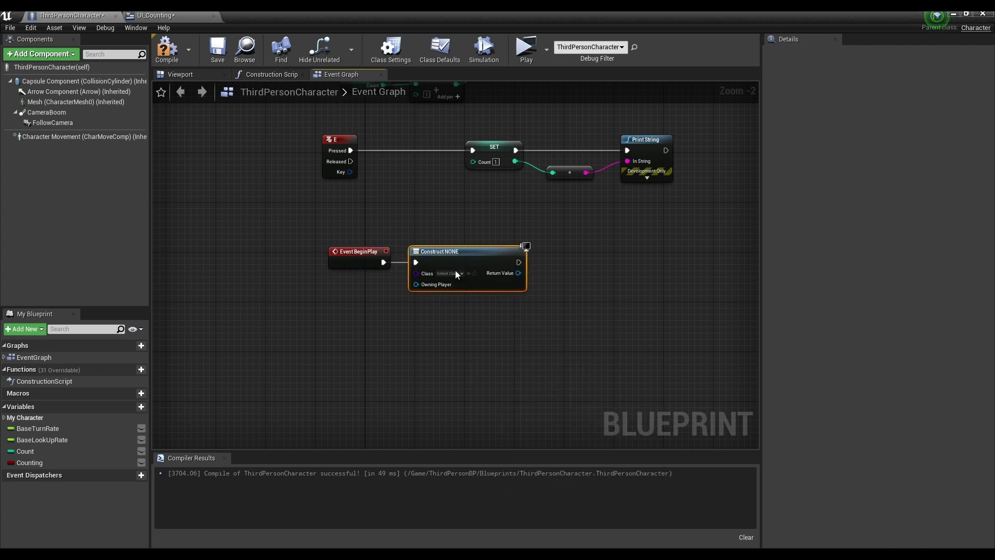
click(449, 274)
click(520, 340)
scroll(465, 275, up, 2)
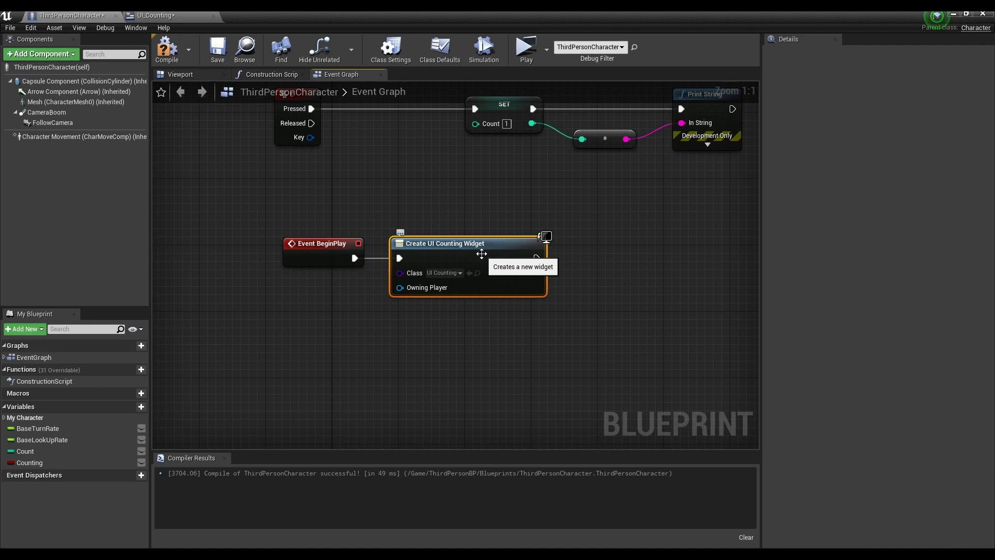
Promote the created widget to a variable named Widget and add it to the viewport.
drag(536, 272, 589, 272)
click(641, 327)
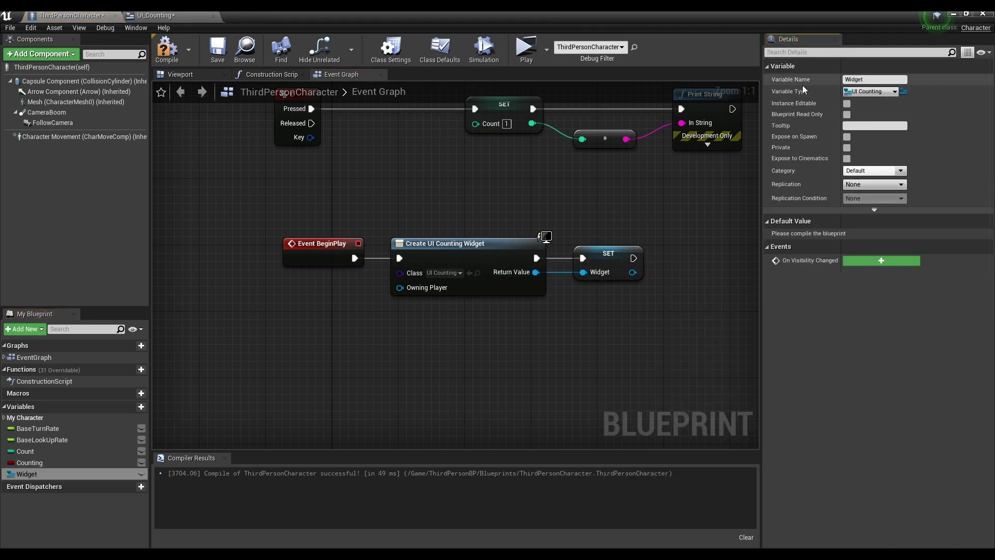
right_drag(640, 274, 492, 291)
drag(485, 274, 601, 268)
text(add to V)
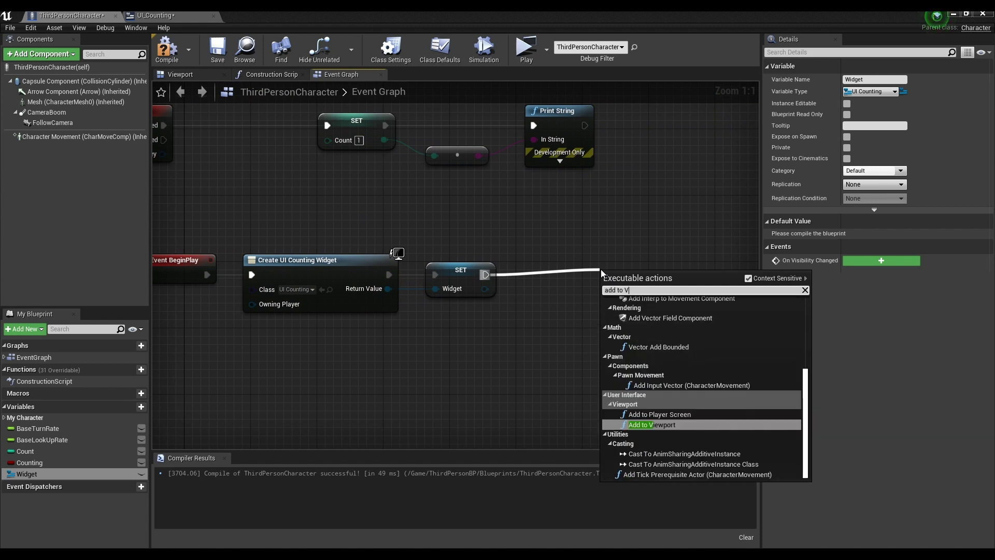
key(Return)
scroll(457, 360, down, 2)
right_drag(405, 373, 456, 361)
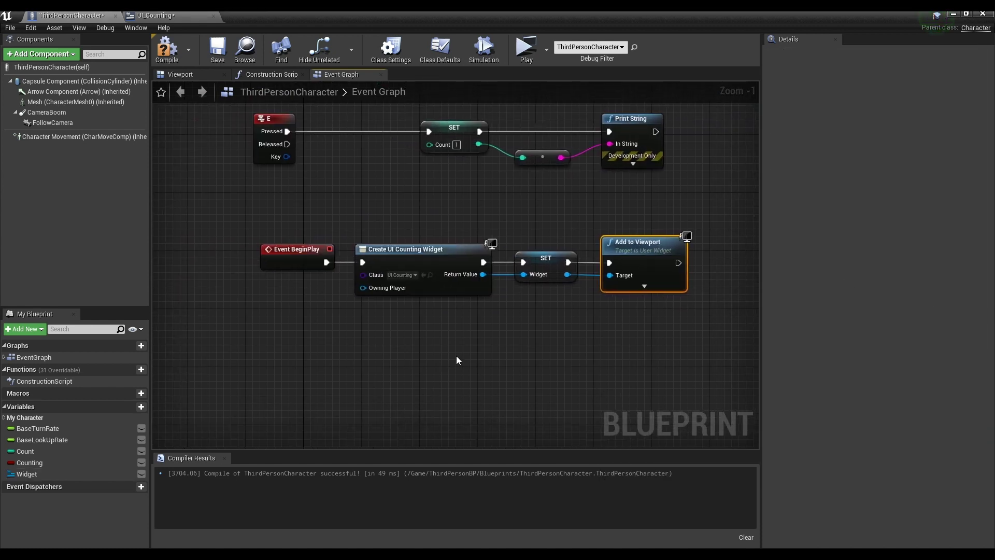
Move the whole BeginPlay node chain further down, away from the E event's nodes.
drag(664, 206, 311, 290)
drag(648, 249, 642, 356)
click(580, 301)
Compile ThirdPersonCharacter and run a short play test of the on-screen counter.
click(167, 49)
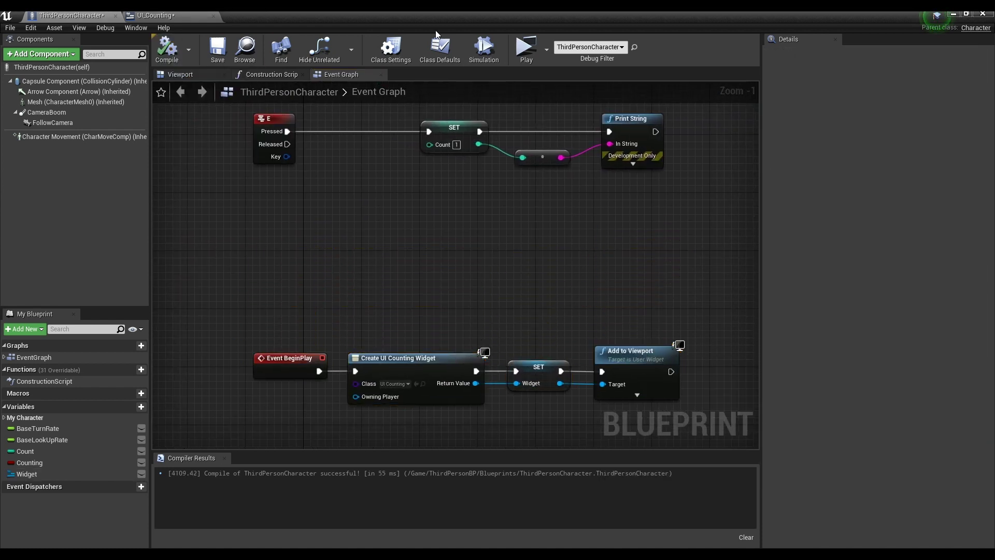
click(525, 49)
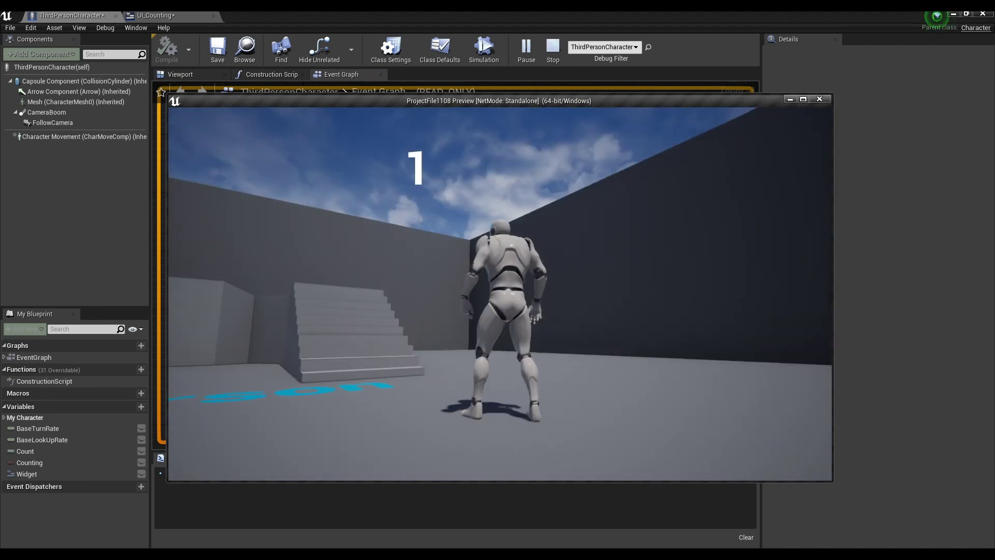
key(Escape)
Spread out the Q and E chains to make room between the key events and their Set Count nodes.
right_drag(564, 440, 565, 325)
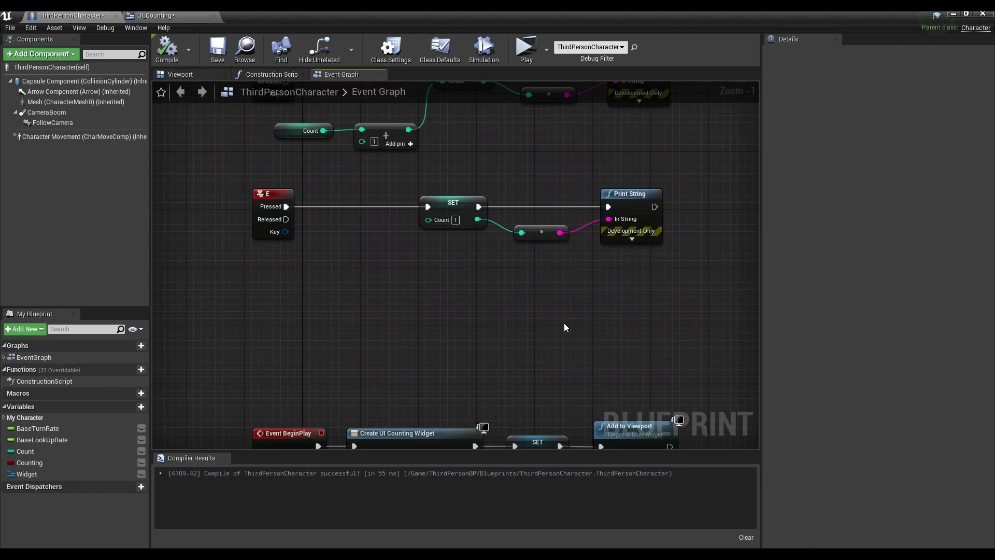
scroll(565, 325, down, 2)
drag(296, 324, 630, 151)
drag(612, 248, 581, 279)
right_drag(337, 218, 465, 217)
drag(375, 160, 456, 316)
drag(421, 174, 286, 174)
Add a Branch node to the Q chain and place a duplicate of it on the E chain.
right_click(407, 154)
text(branch)
key(Return)
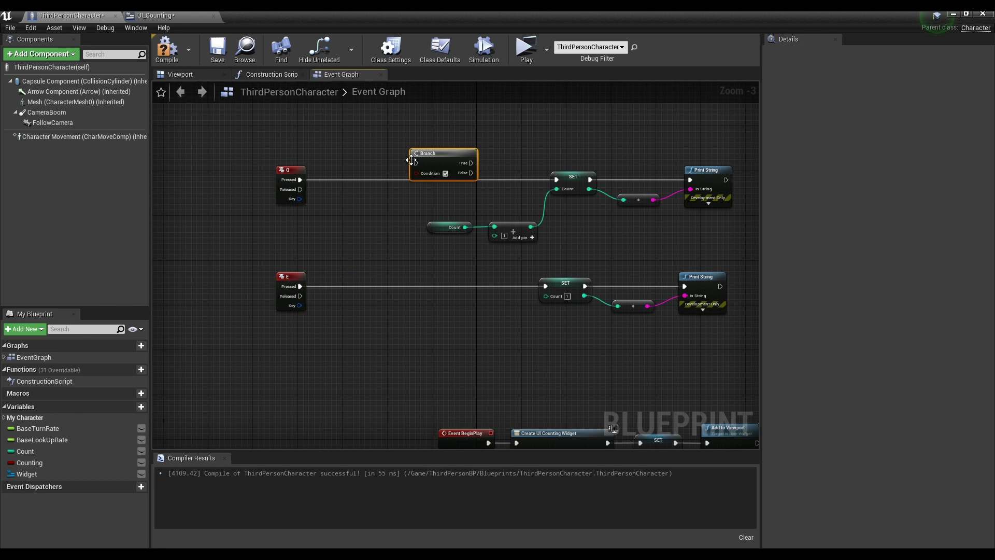
key(ctrl+w)
drag(484, 151, 457, 275)
Add a Counting getter between the chains and connect it to the Condition of both Branch nodes.
click(29, 462)
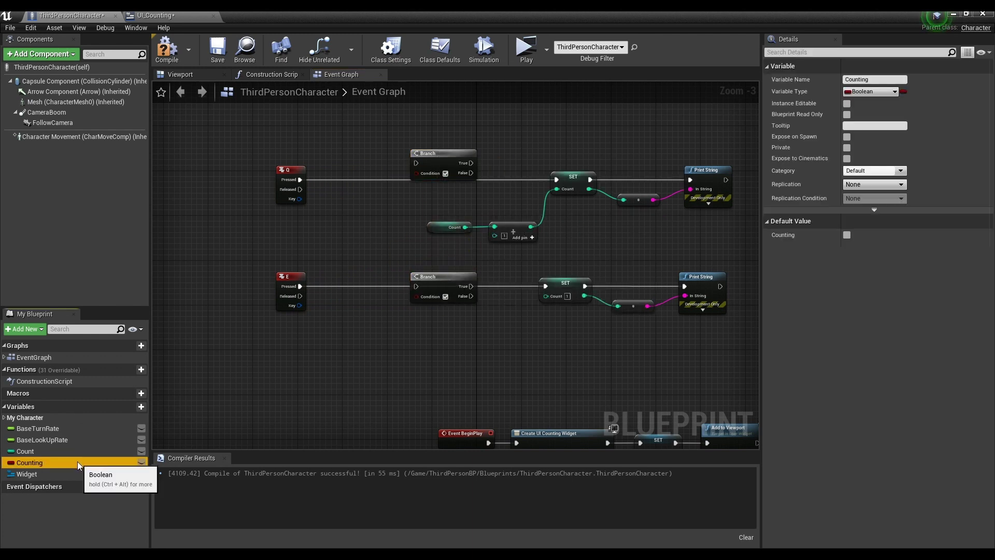
drag(288, 240, 75, 475)
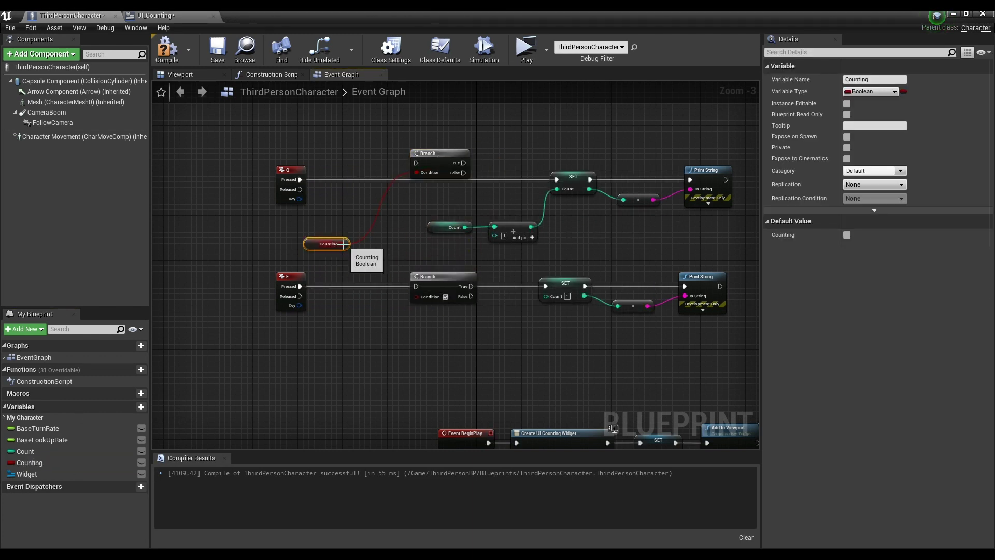
drag(343, 244, 442, 282)
drag(338, 149, 424, 275)
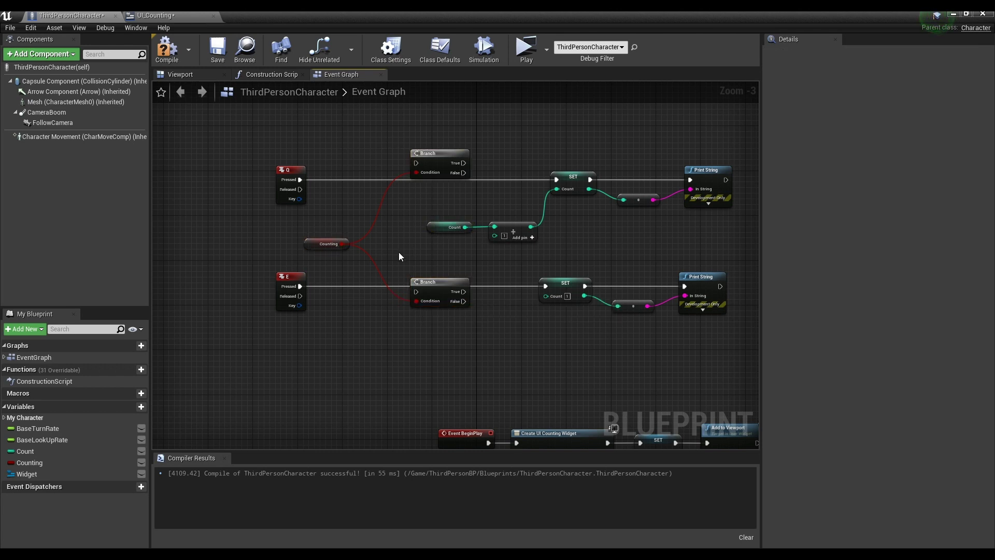
Insert an unchecked Set Counting node after each Branch's True output and wire both chains through to Set Count.
alt+drag(30, 462, 529, 158)
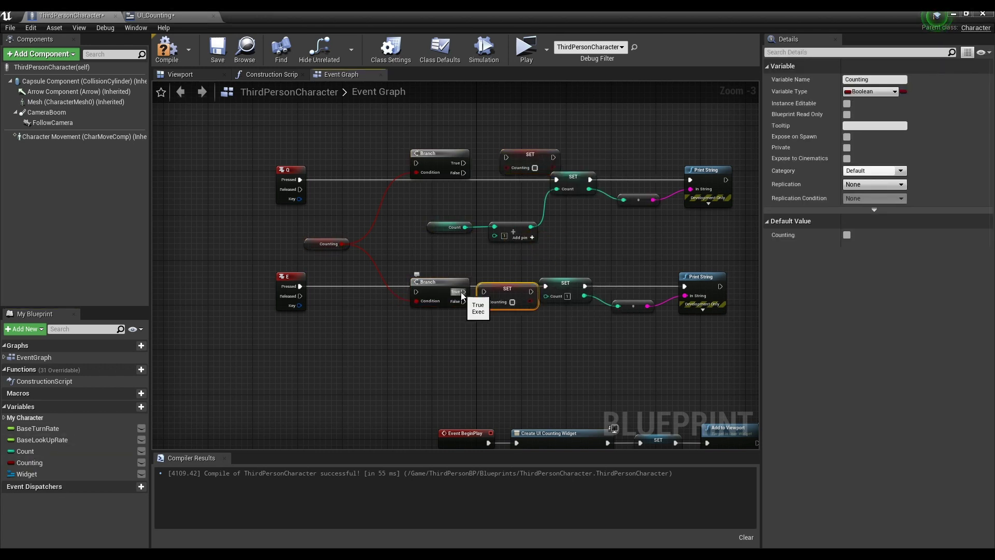
drag(460, 285, 488, 285)
drag(421, 137, 507, 158)
drag(508, 159, 496, 158)
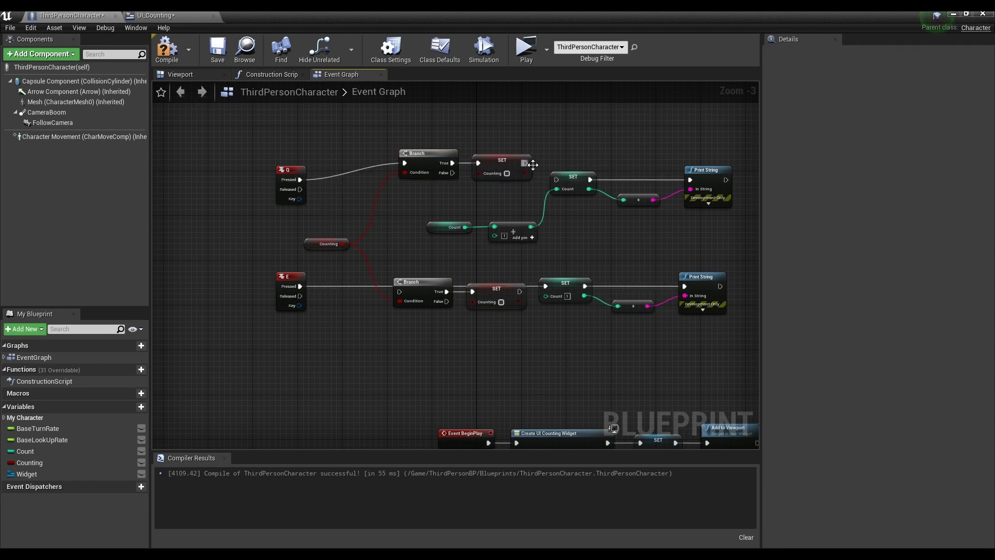
drag(378, 167, 378, 170)
drag(428, 154, 412, 171)
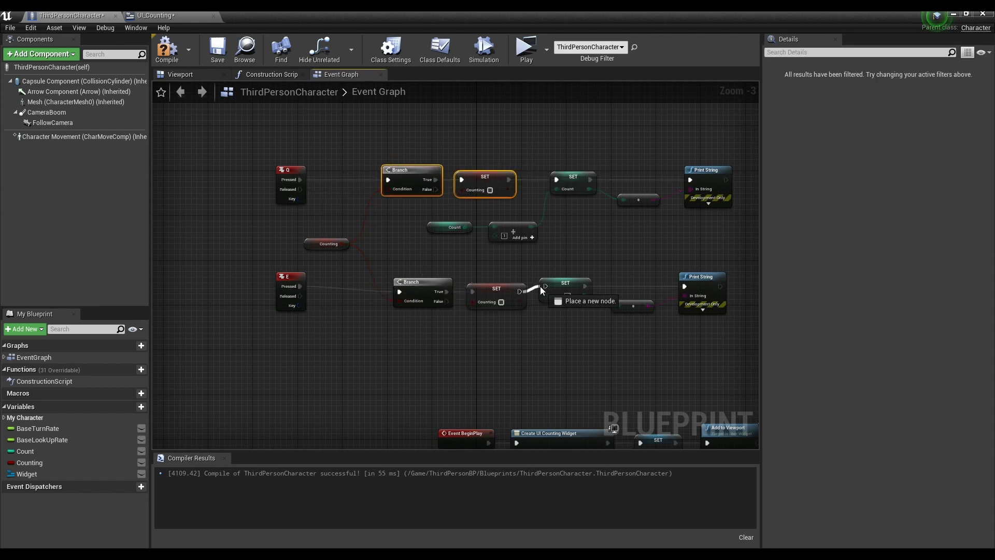
click(490, 263)
Add a Widget getter and call its Play Anim event after the Print String in both chains.
right_drag(565, 242, 432, 252)
right_drag(519, 241, 452, 238)
scroll(452, 238, down, 1)
scroll(523, 210, up, 1)
right_drag(546, 217, 477, 229)
ctrl+drag(60, 475, 503, 211)
text(Play Ani)
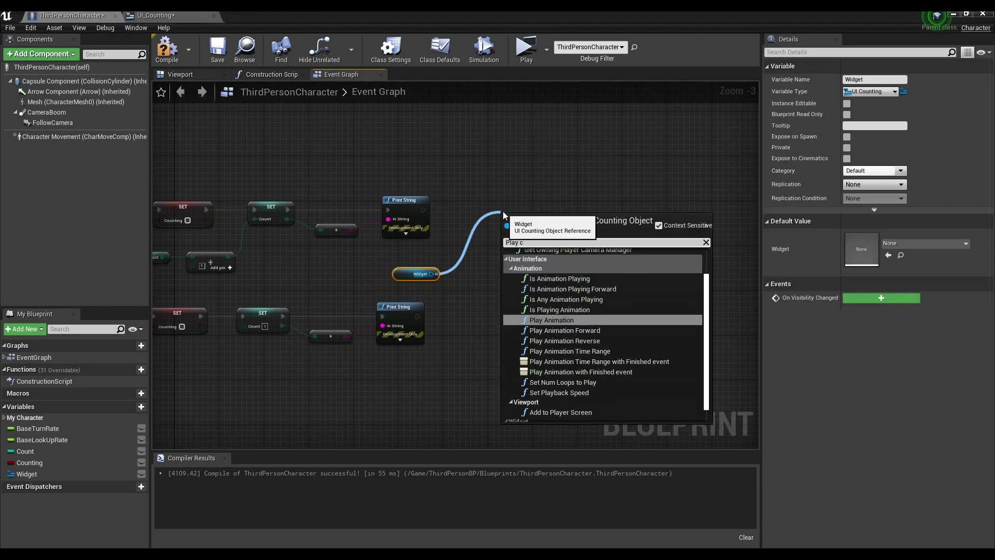
click(570, 259)
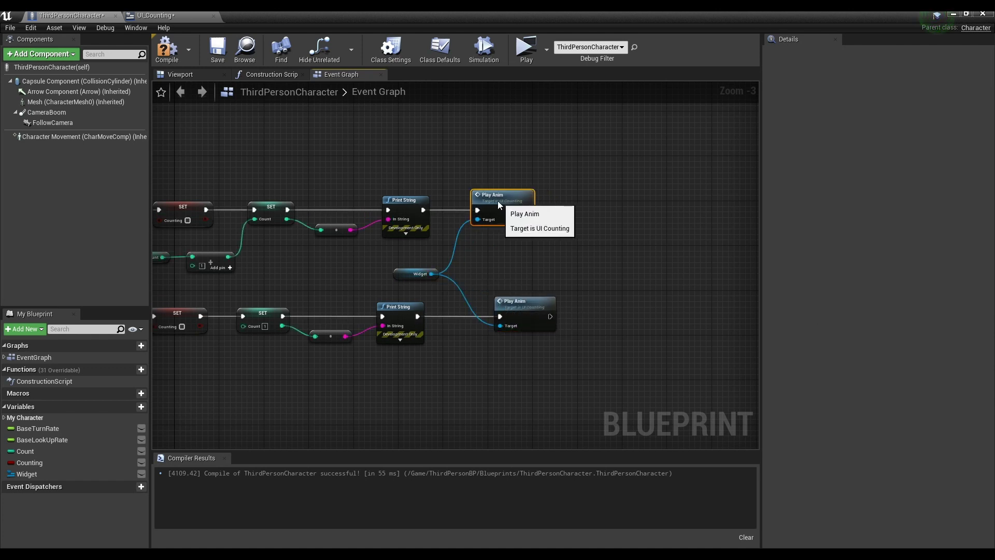
drag(498, 201, 487, 201)
drag(531, 311, 497, 311)
click(568, 235)
Add a Delay node with a duration of 2 seconds beyond the Play Anim nodes.
right_drag(567, 235, 519, 241)
right_click(523, 229)
text(dea)
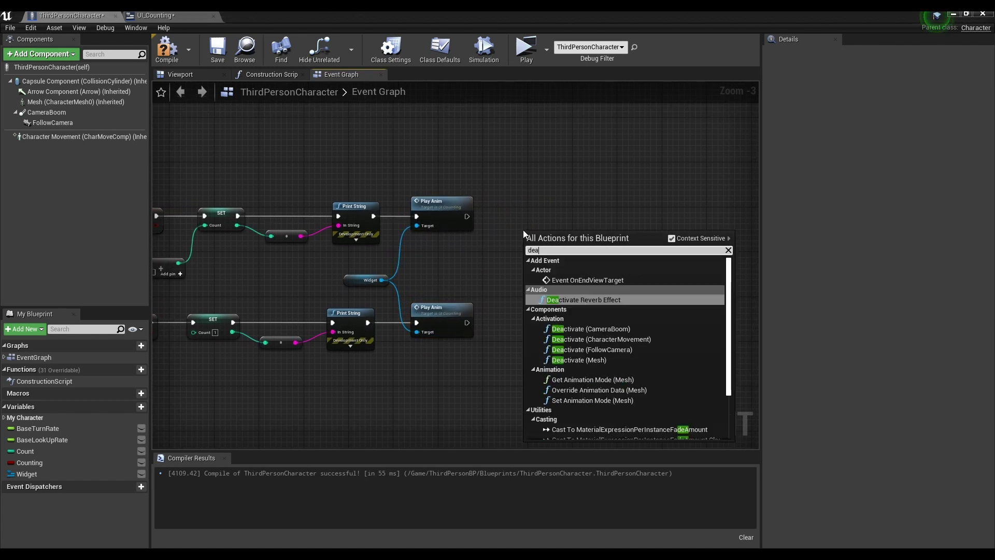
key(BackSpace)
text(la)
key(Return)
text(2)
click(561, 275)
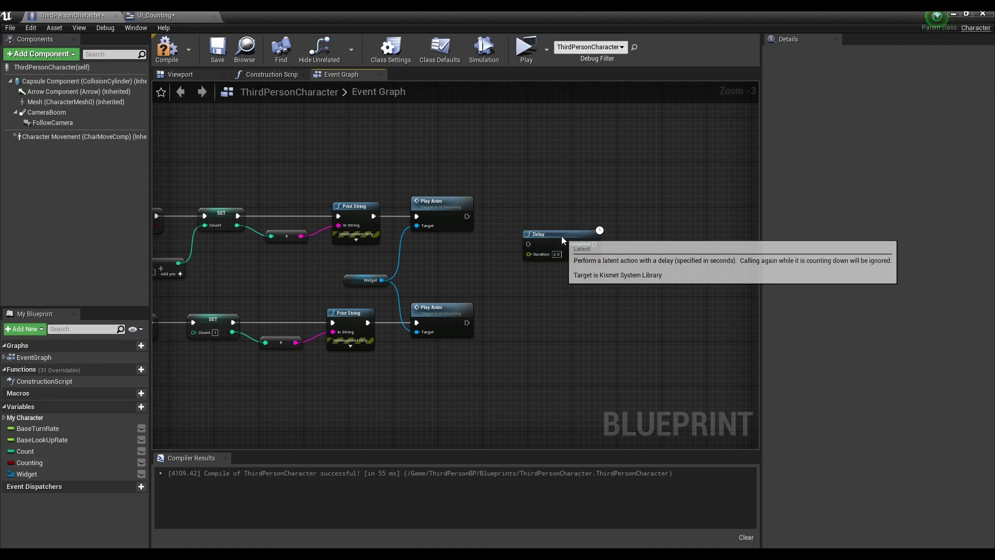
Duplicate the Delay for the E chain, connect one after each Play Anim node, and line them up.
click(562, 240)
scroll(563, 264, up, 3)
key(ctrl+w)
drag(582, 315, 536, 356)
drag(420, 367, 512, 370)
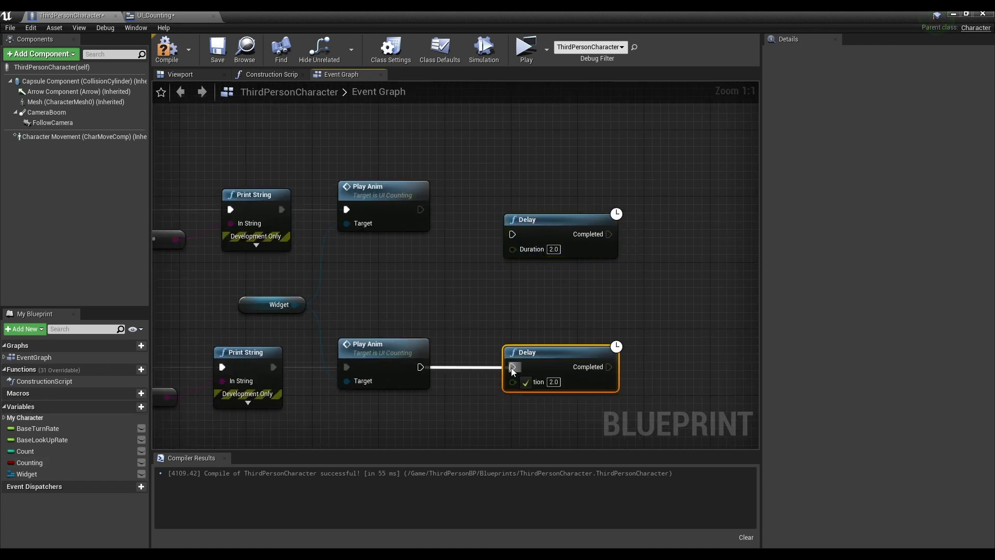
drag(512, 236, 512, 235)
drag(548, 226, 507, 202)
drag(554, 363, 521, 363)
Add a Set Counting node with Counting checked after the Delay in both chains.
right_drag(535, 297, 479, 284)
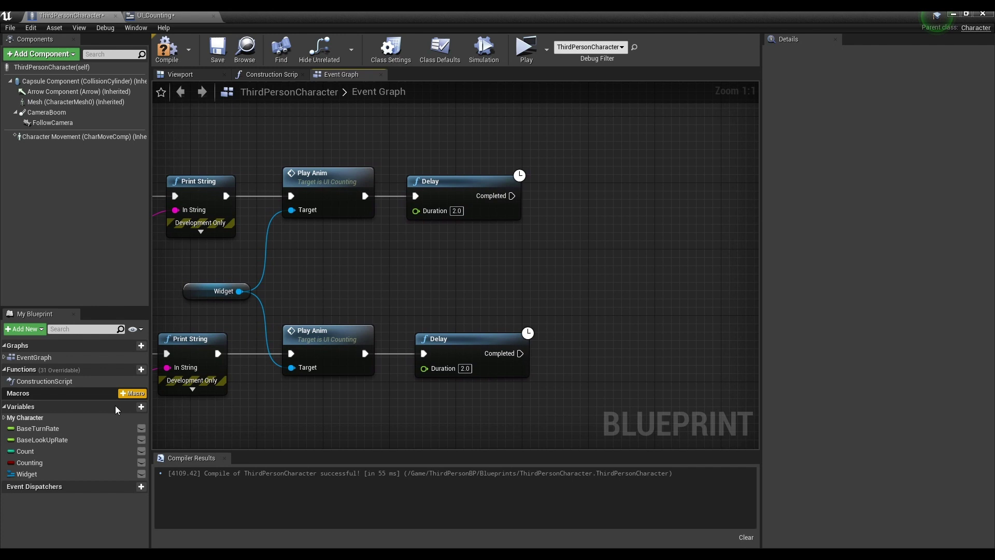
drag(41, 463, 591, 197)
click(668, 275)
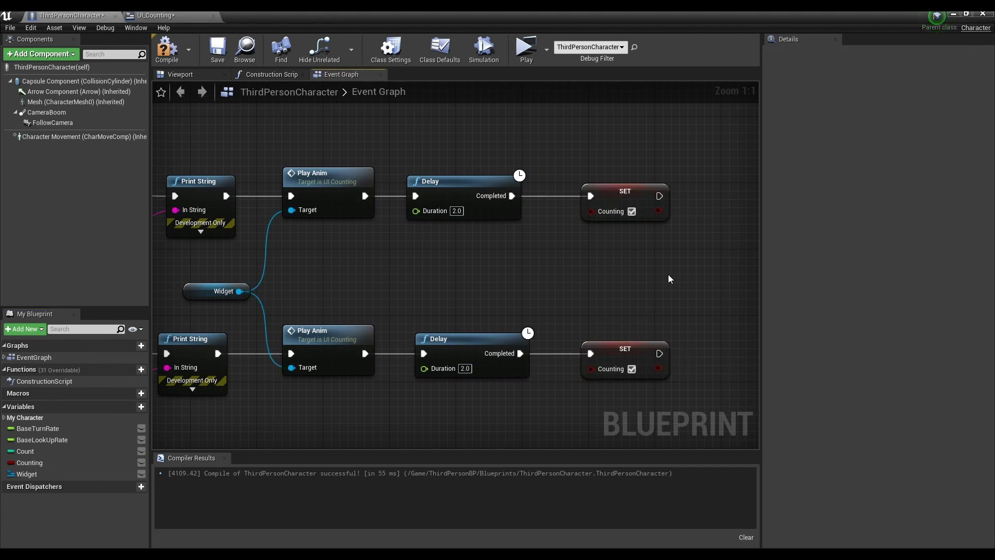
drag(718, 178, 626, 364)
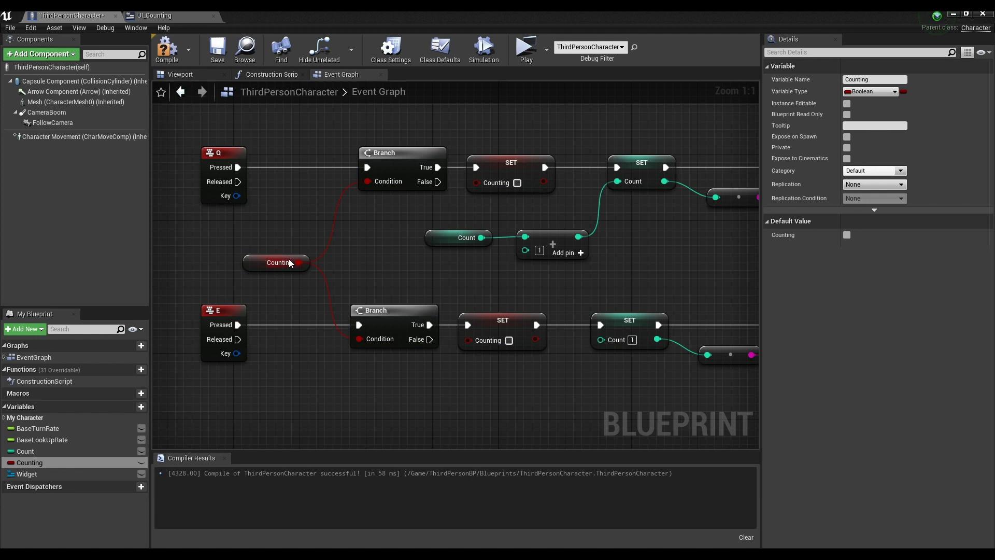
Set the Counting variable's default value to true, save the blueprint, and return to the level editor.
click(288, 256)
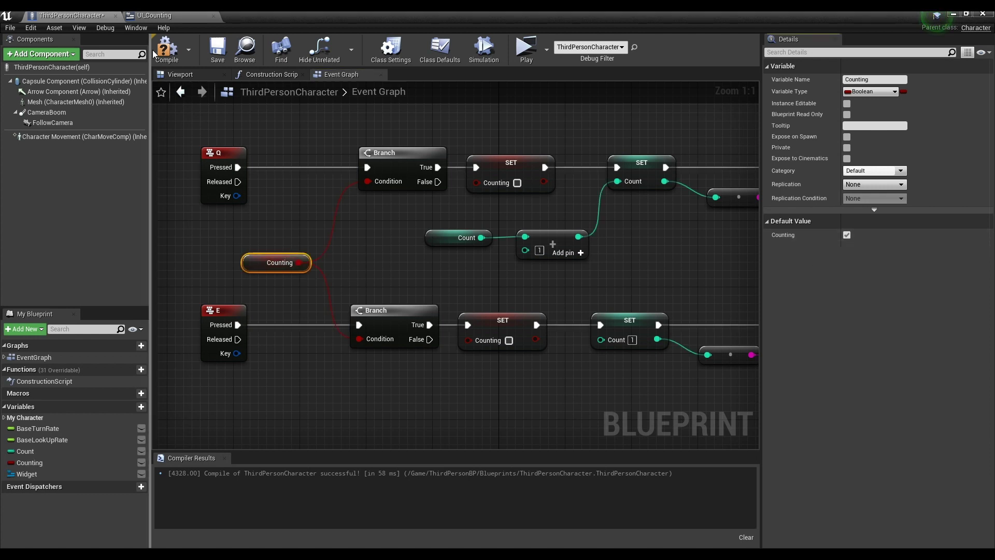
click(226, 51)
click(981, 15)
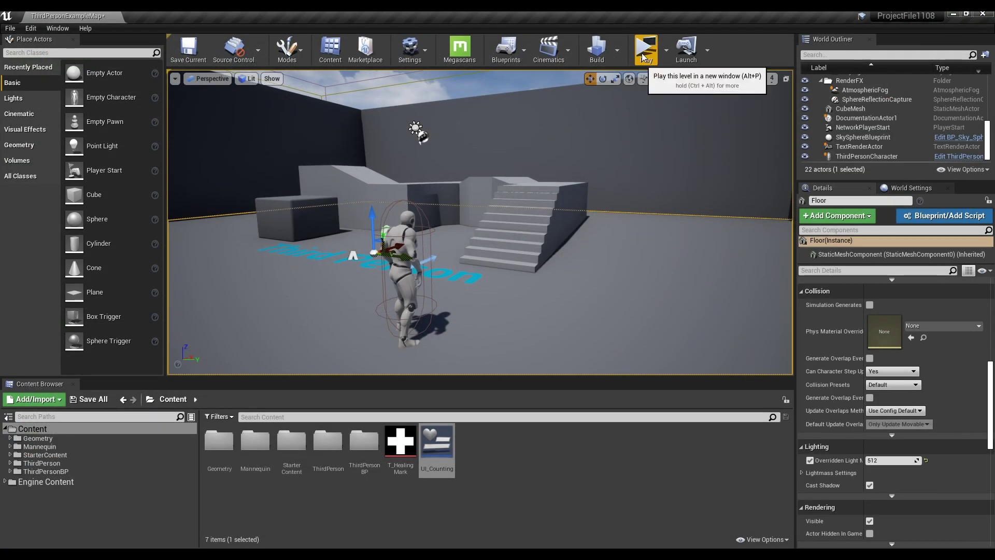
Play the level and run and jump with the character while raising the counter to test the animated text.
click(646, 51)
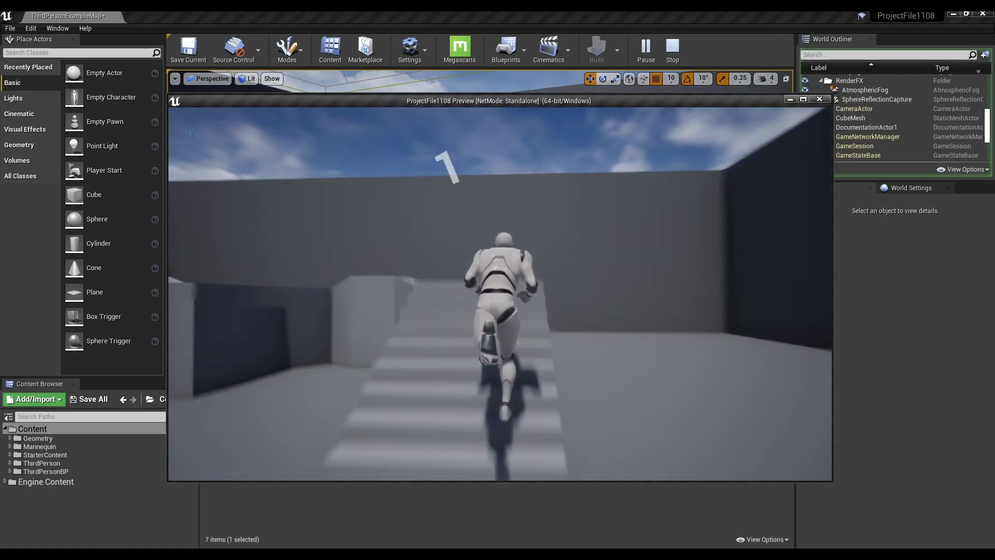
key(w)
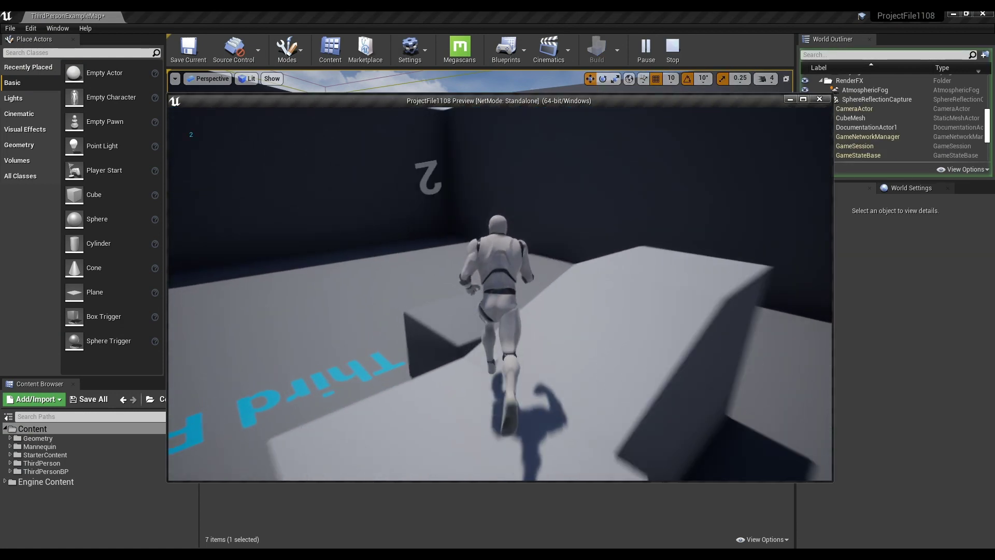
key(space)
key(w)
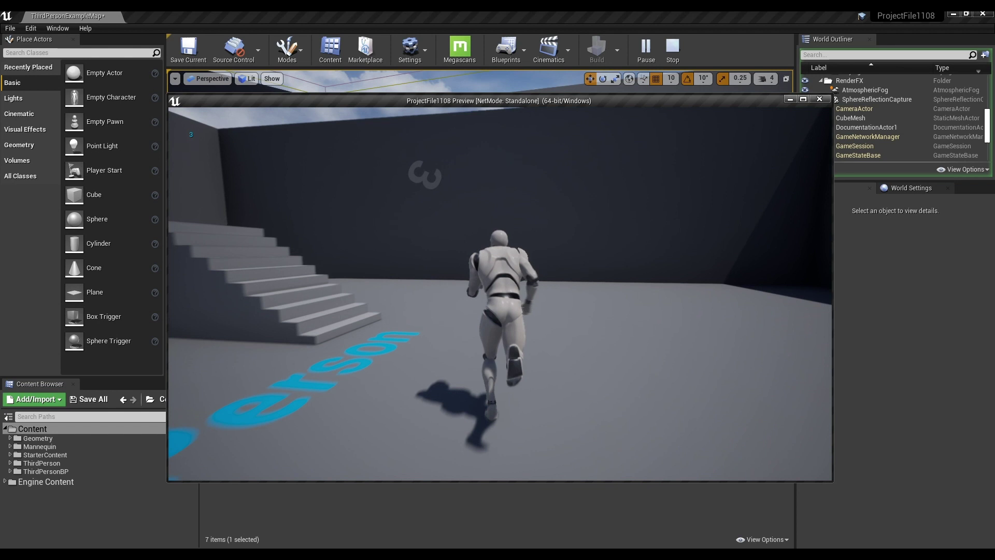